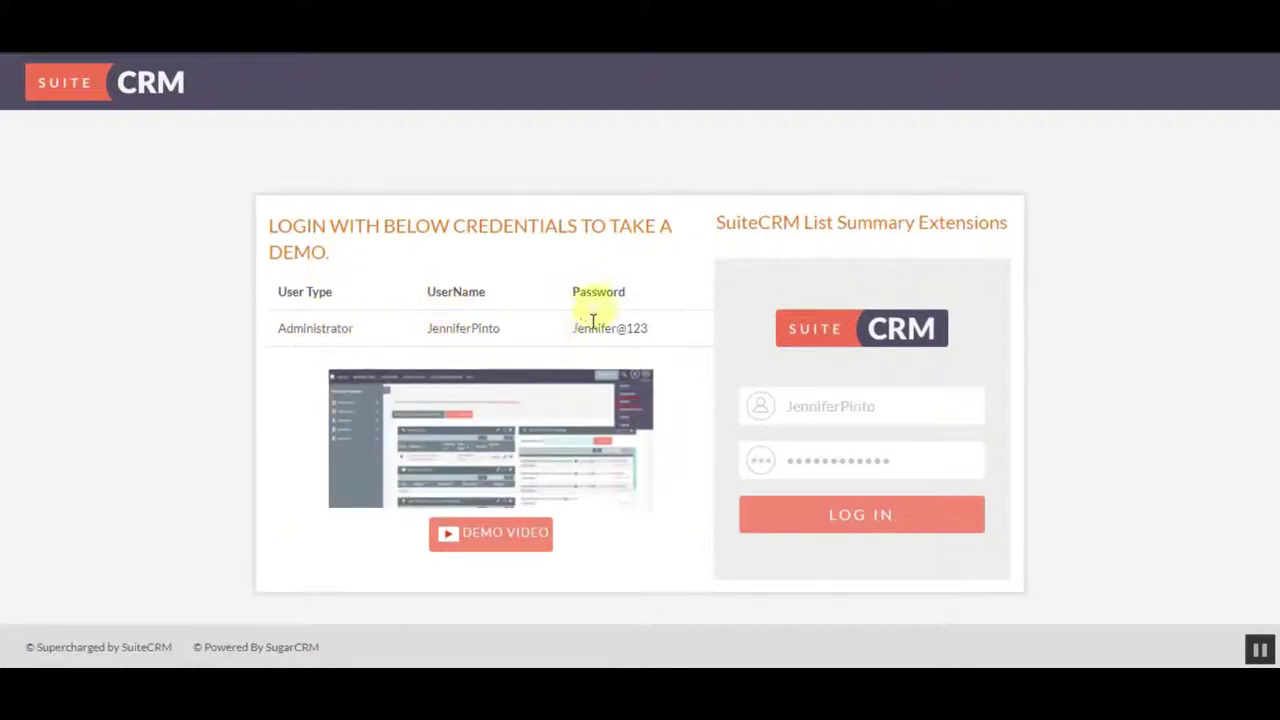
# - Log in with the prefilled administrator credentials and start creating a new list summary record
pyautogui.click(860, 516)
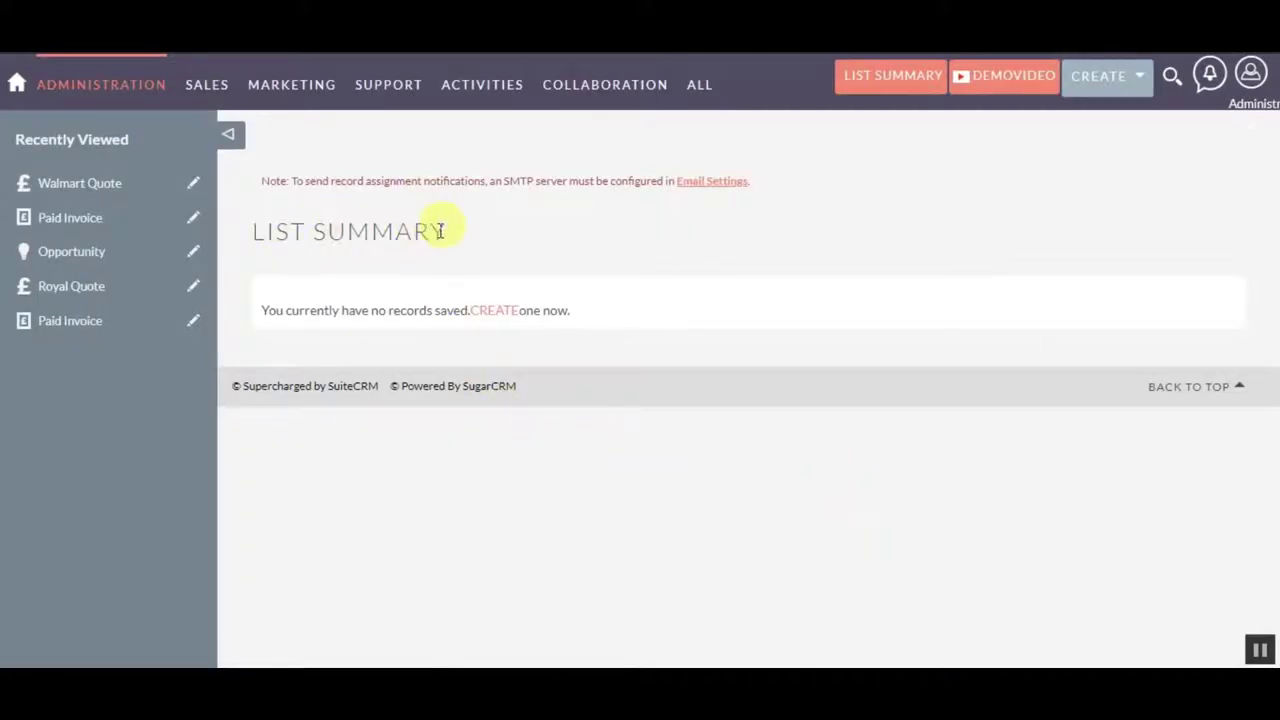
pyautogui.click(487, 313)
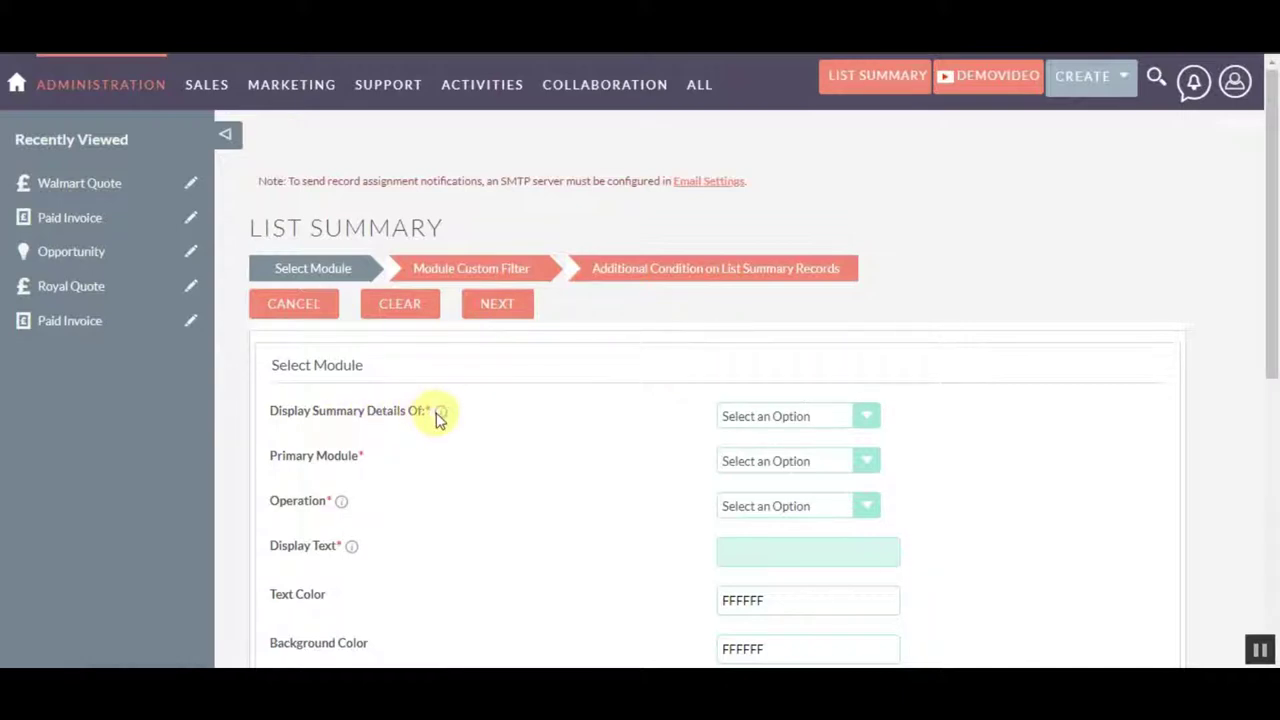
# - Set the summary to display details of the Primary Module, with Opportunities as the primary module
pyautogui.moveTo(437, 418)
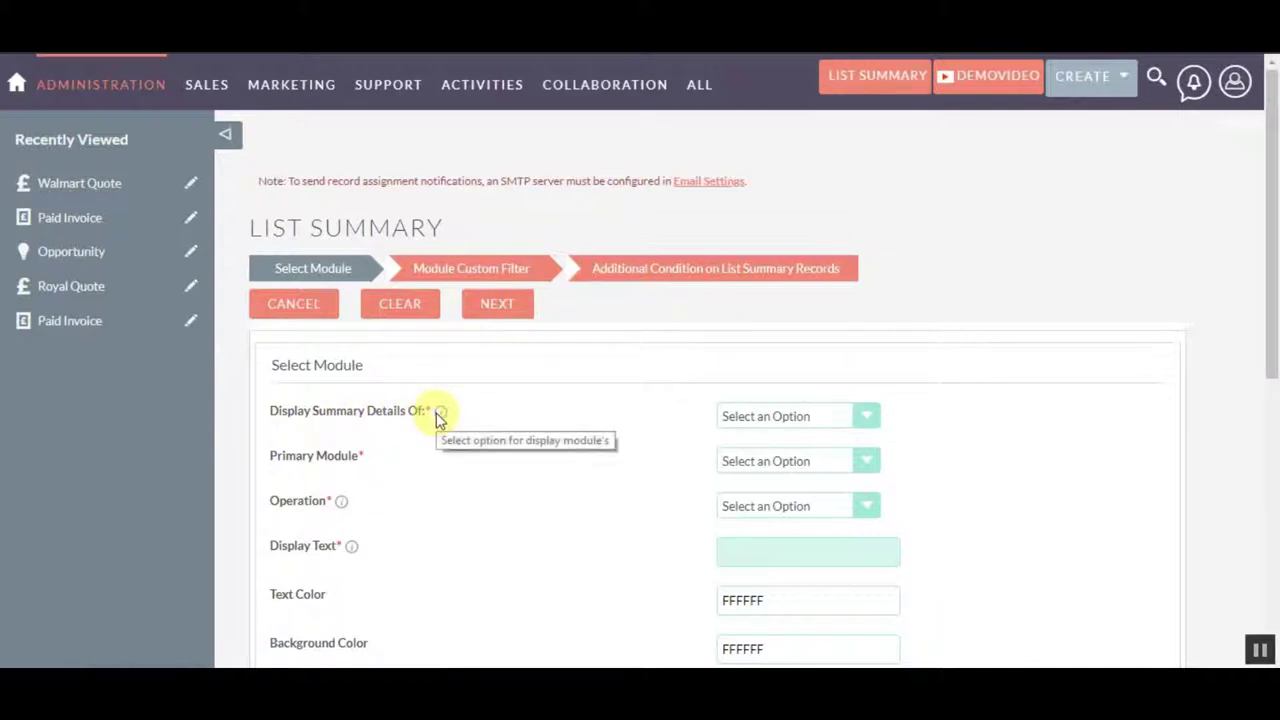
pyautogui.click(864, 416)
pyautogui.click(775, 453)
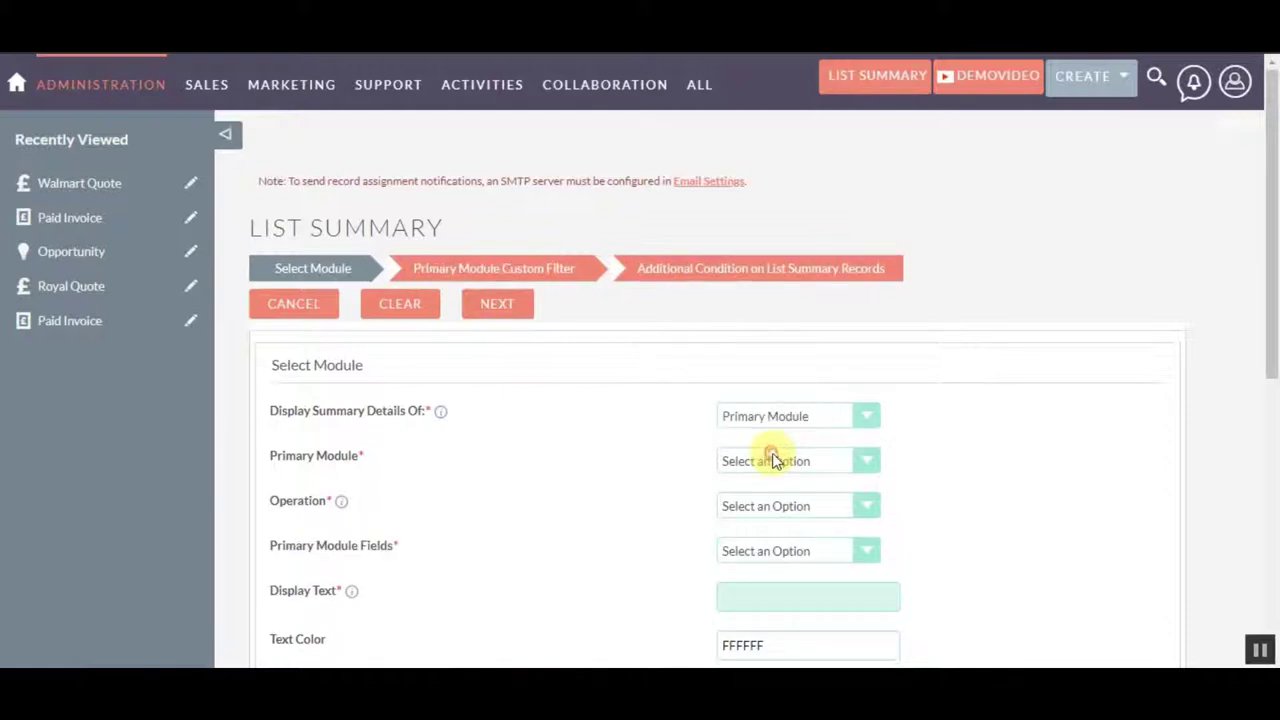
pyautogui.click(868, 463)
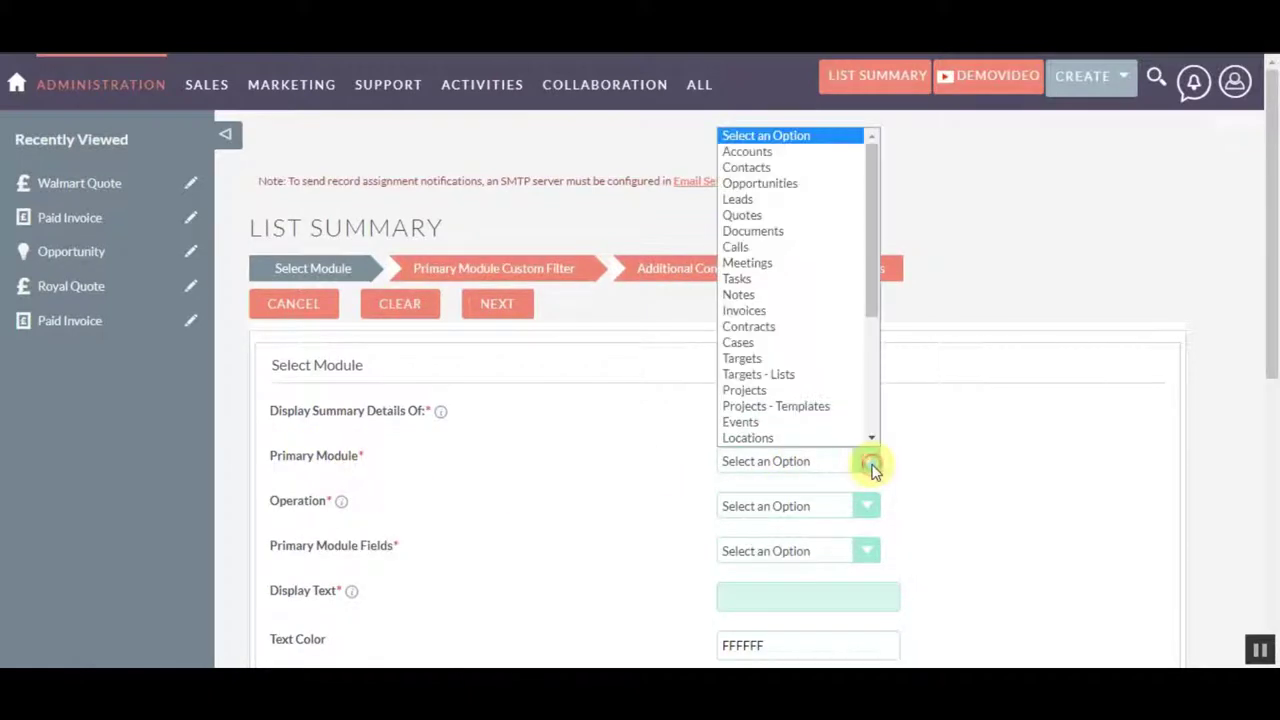
pyautogui.click(780, 184)
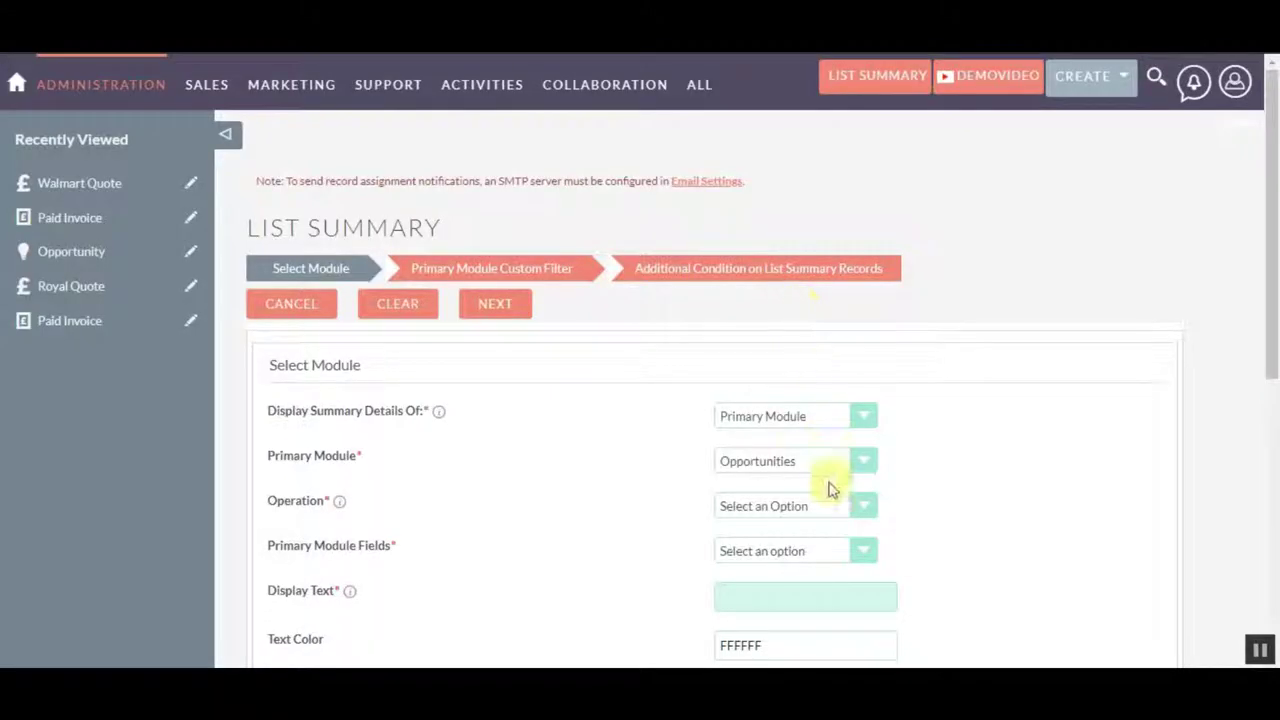
# - Set the summary operation to Count and enter "Count" as its display text
pyautogui.moveTo(340, 502)
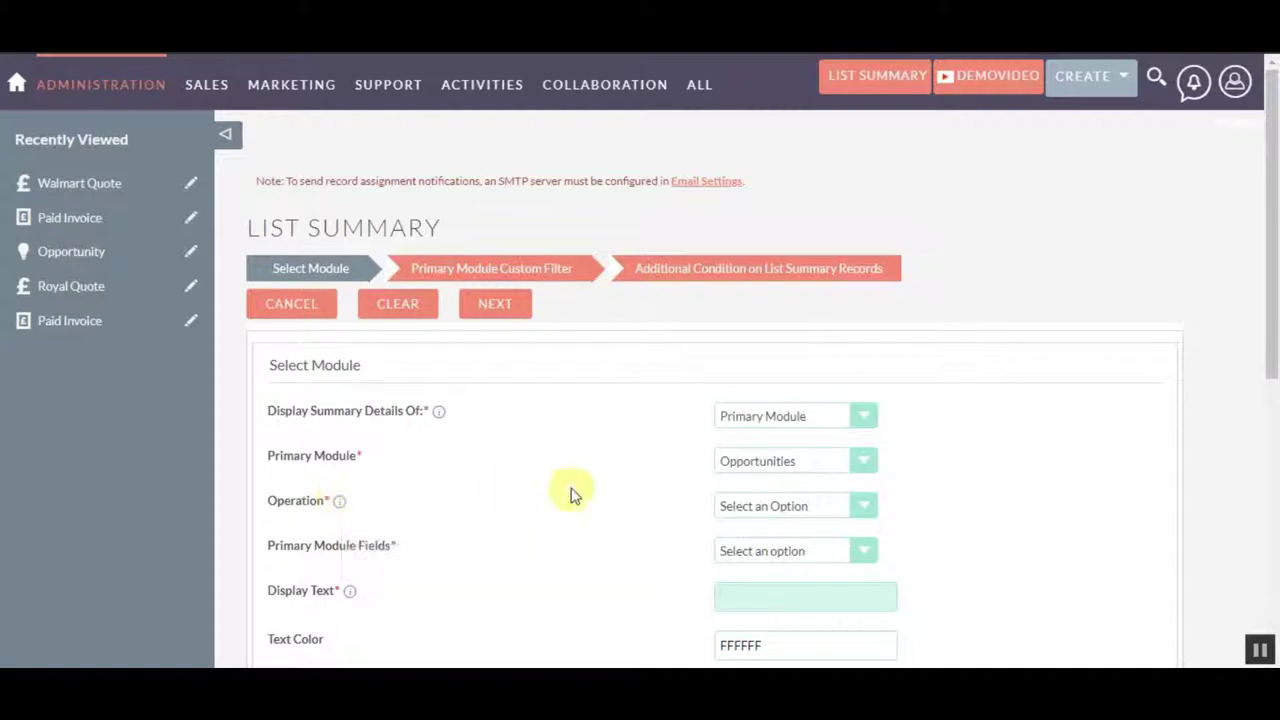
pyautogui.click(866, 504)
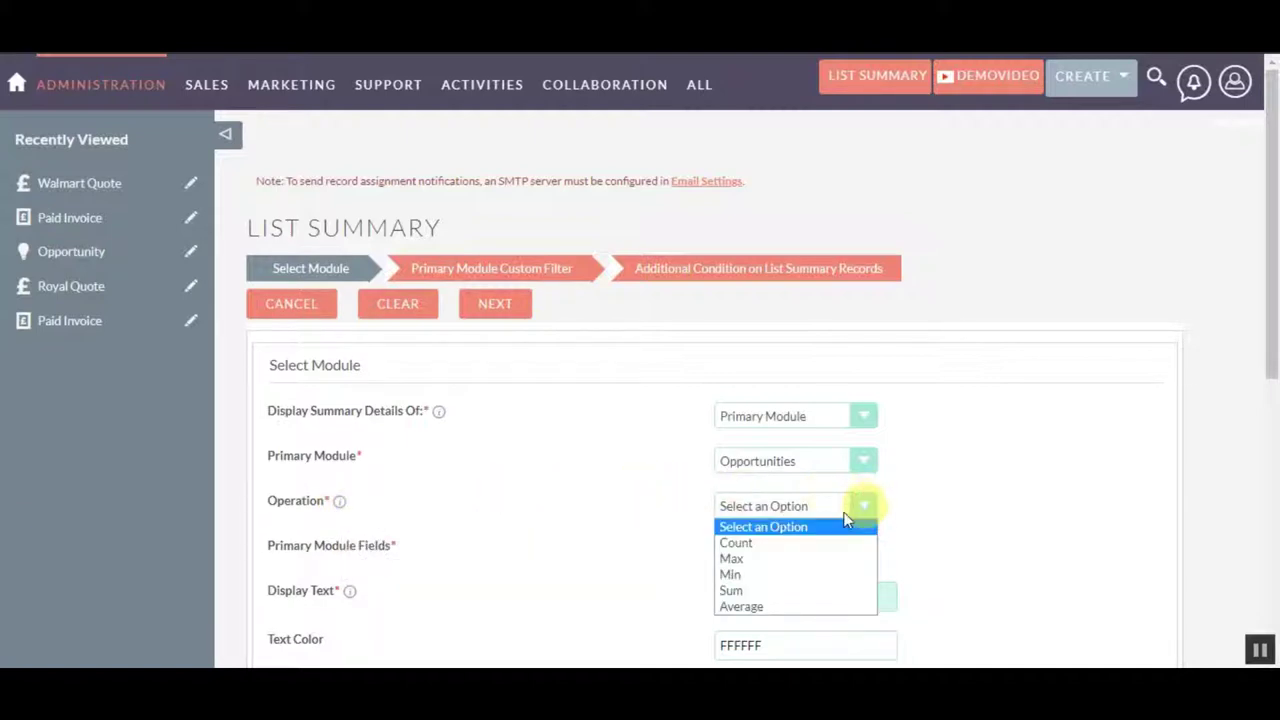
pyautogui.click(750, 542)
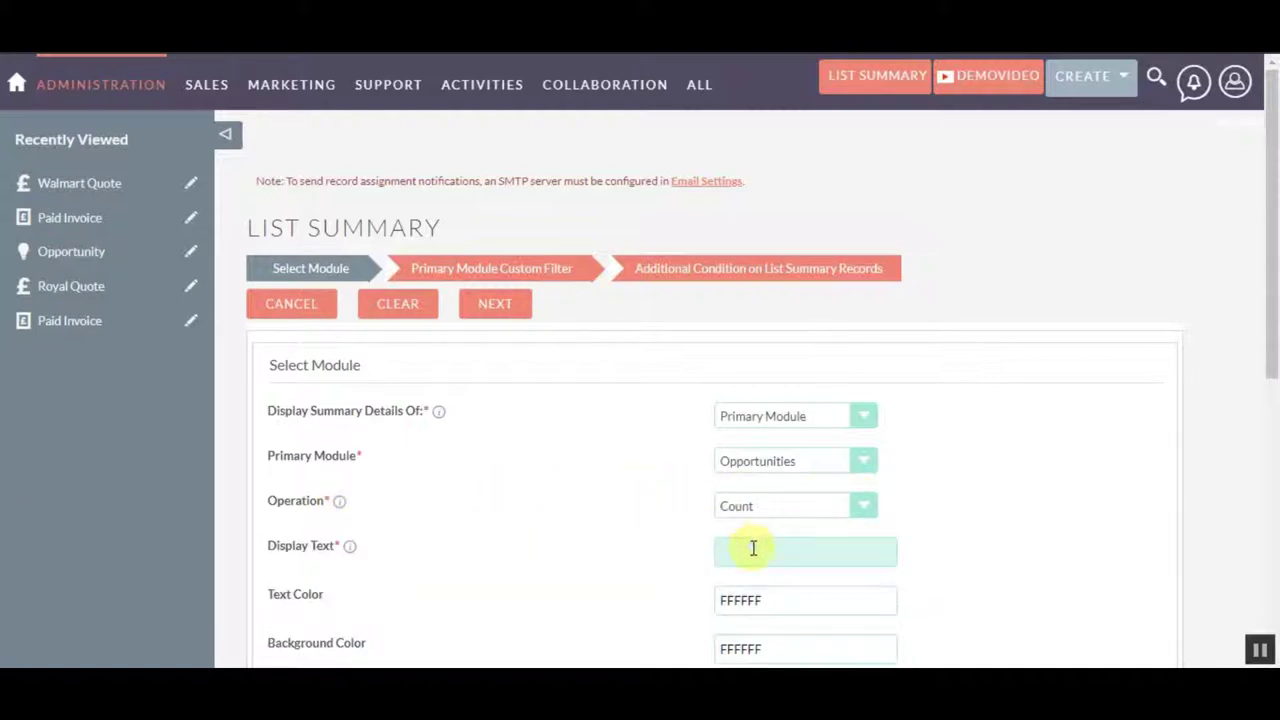
pyautogui.click(753, 548)
pyautogui.write('Count')
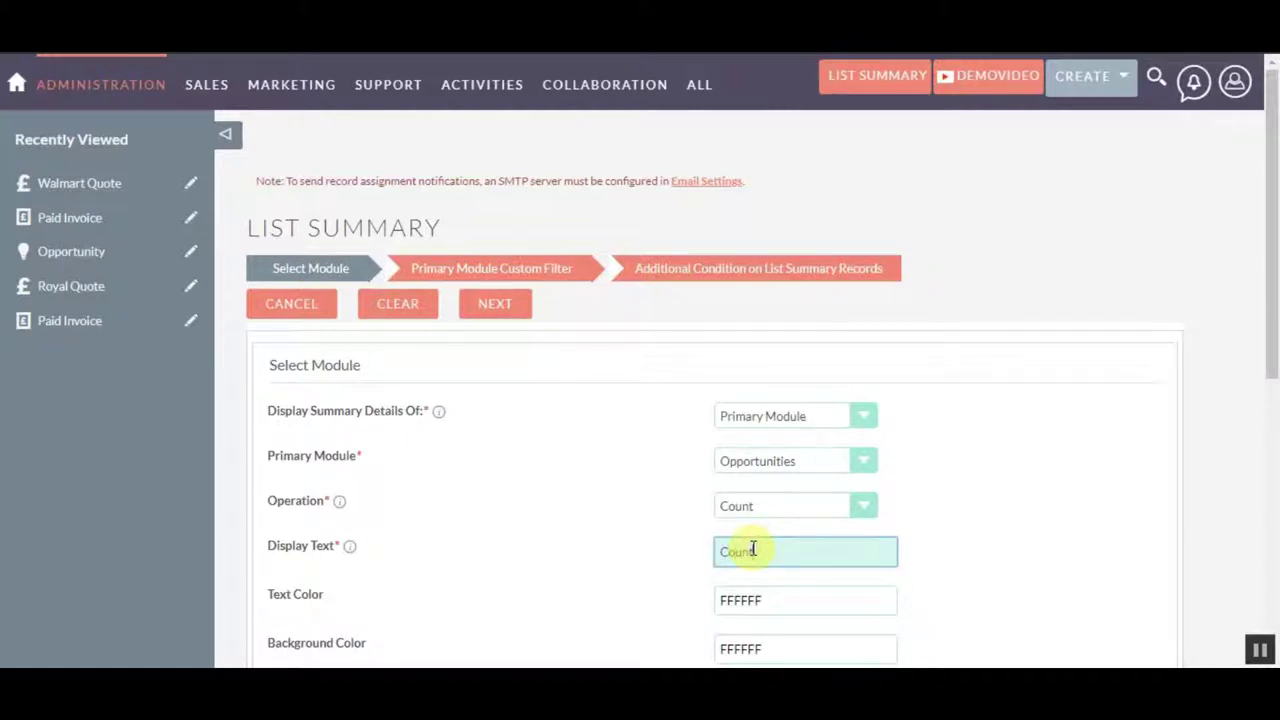
# - Set the summary's text color to orange FF570F and its background color to cream FFF3DE, with status Active
pyautogui.scroll(-1, 752, 546)
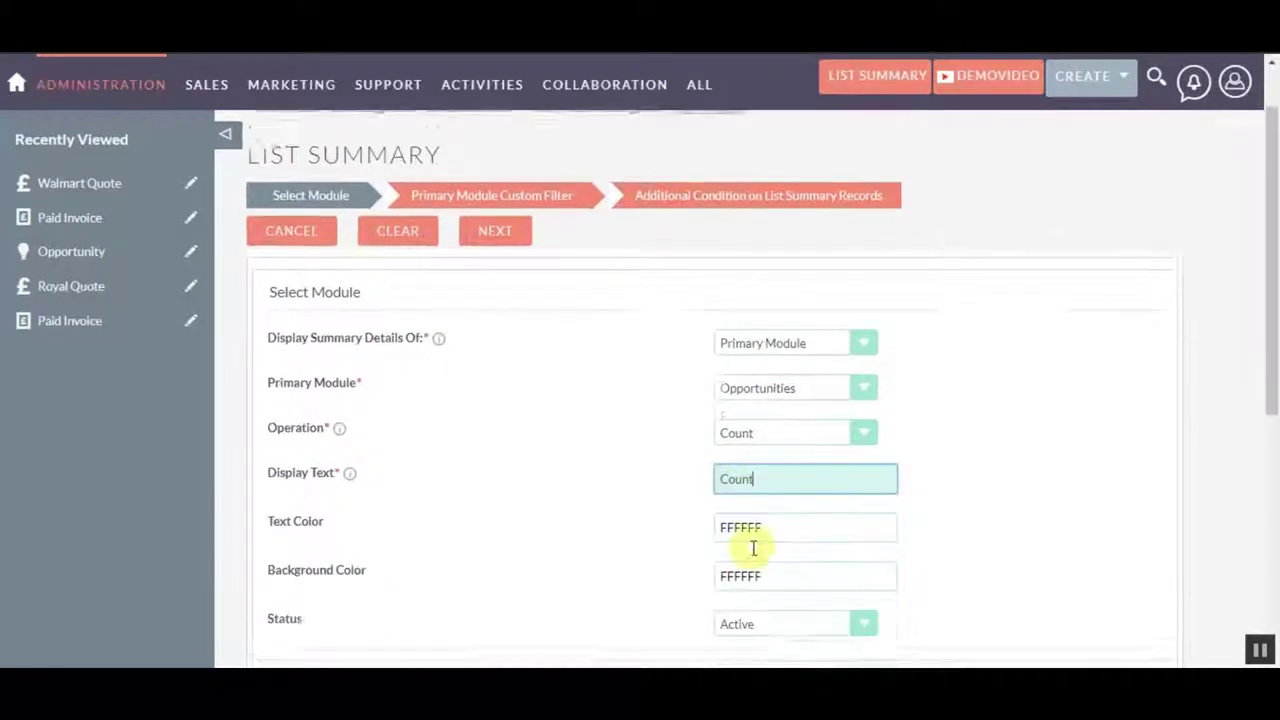
pyautogui.click(754, 507)
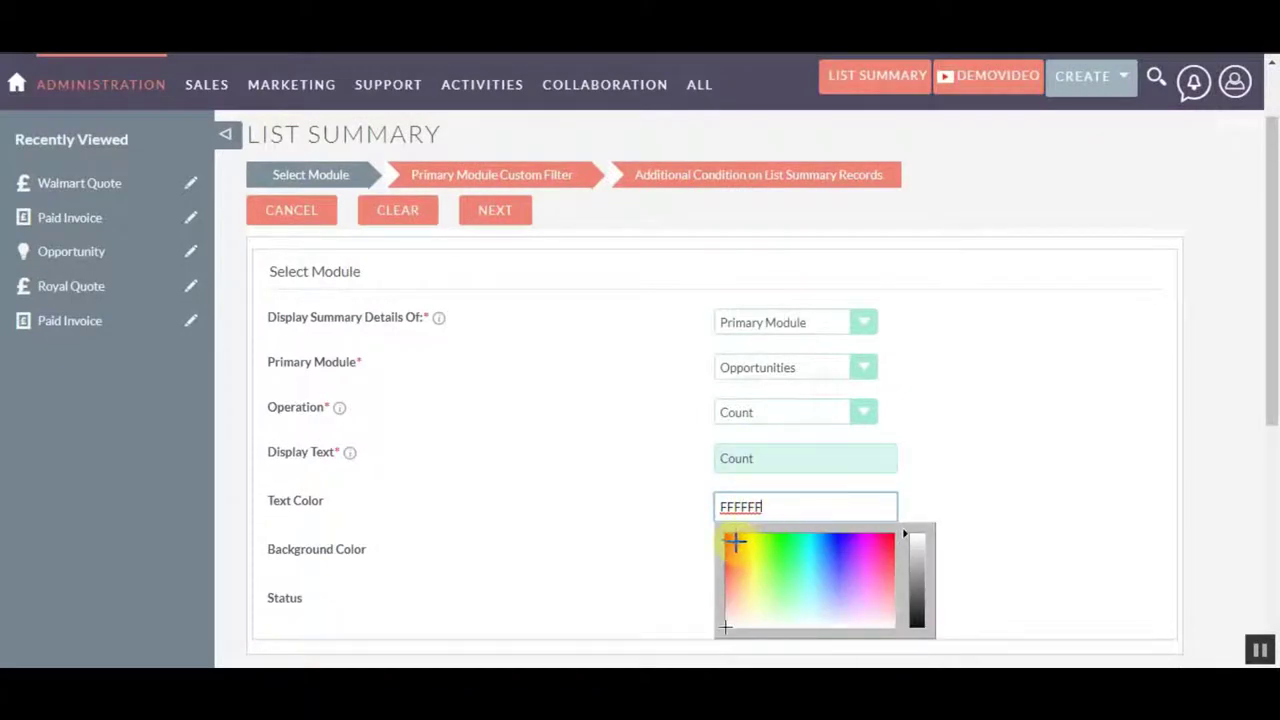
pyautogui.click(733, 540)
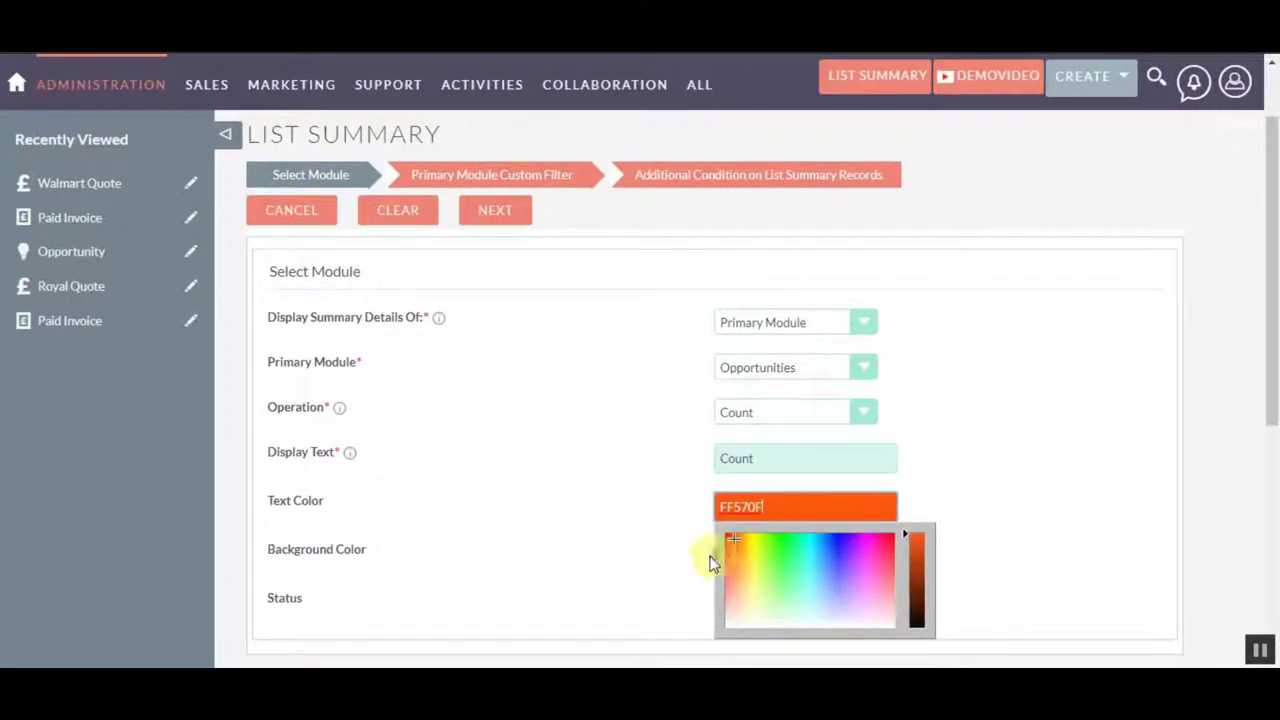
pyautogui.click(694, 561)
pyautogui.click(759, 556)
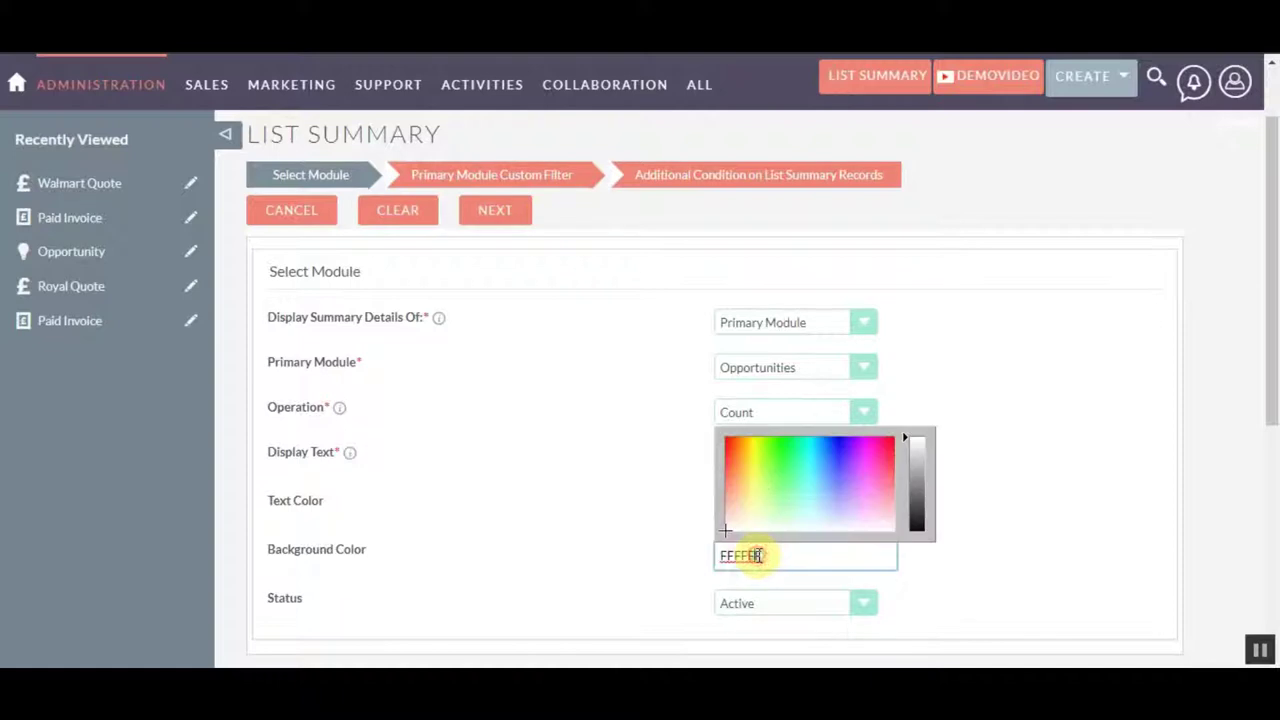
pyautogui.click(742, 517)
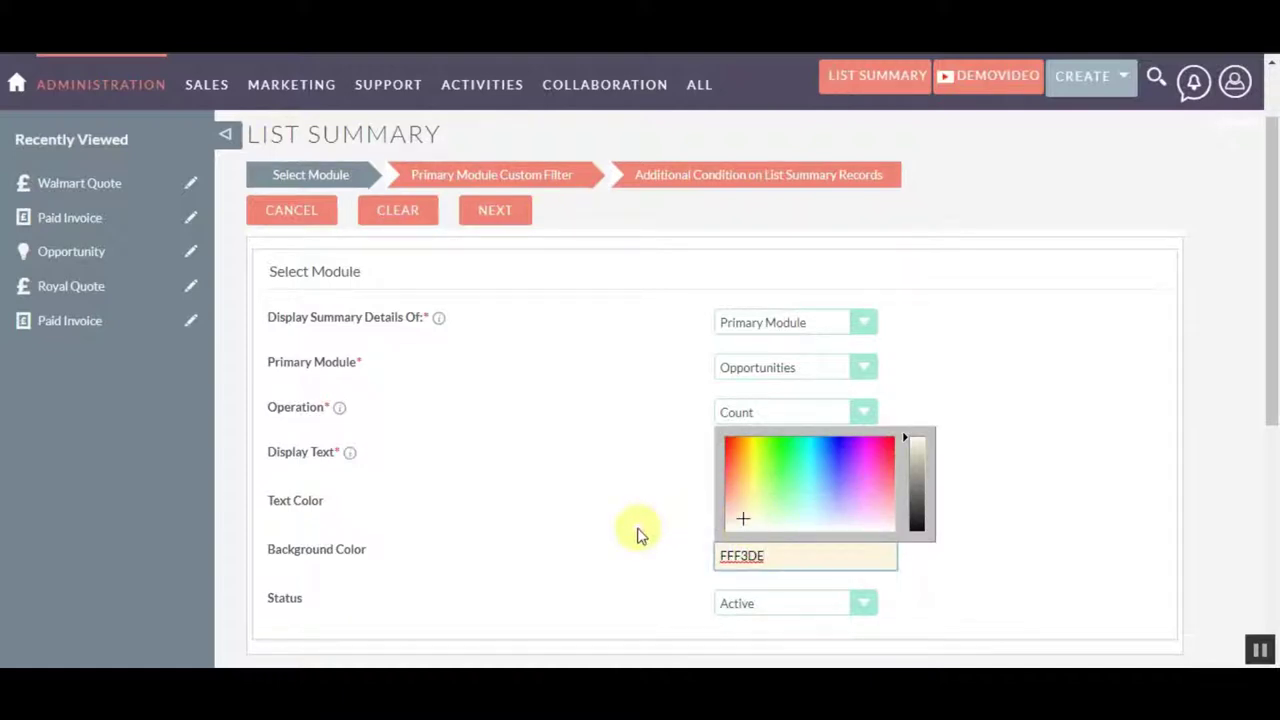
pyautogui.click(640, 535)
pyautogui.click(770, 608)
pyautogui.click(772, 613)
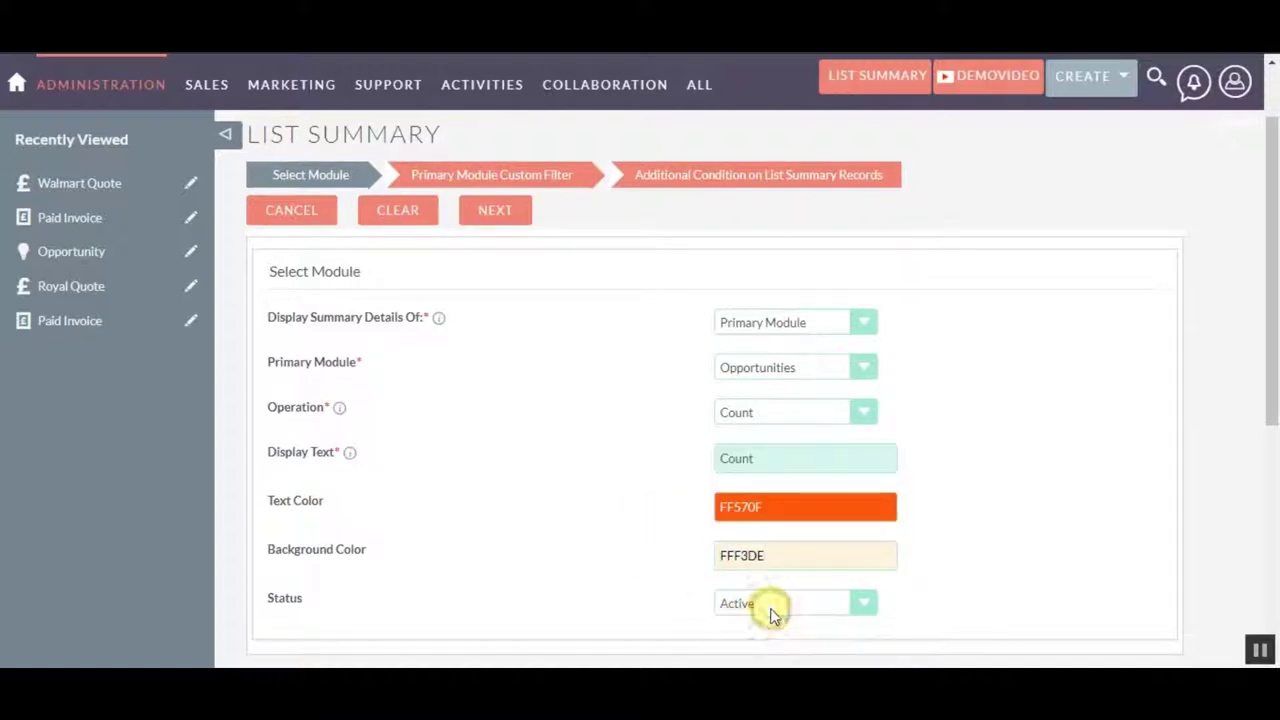
# - Continue to the primary module custom filter stage and add the Opportunity Filter
pyautogui.click(492, 215)
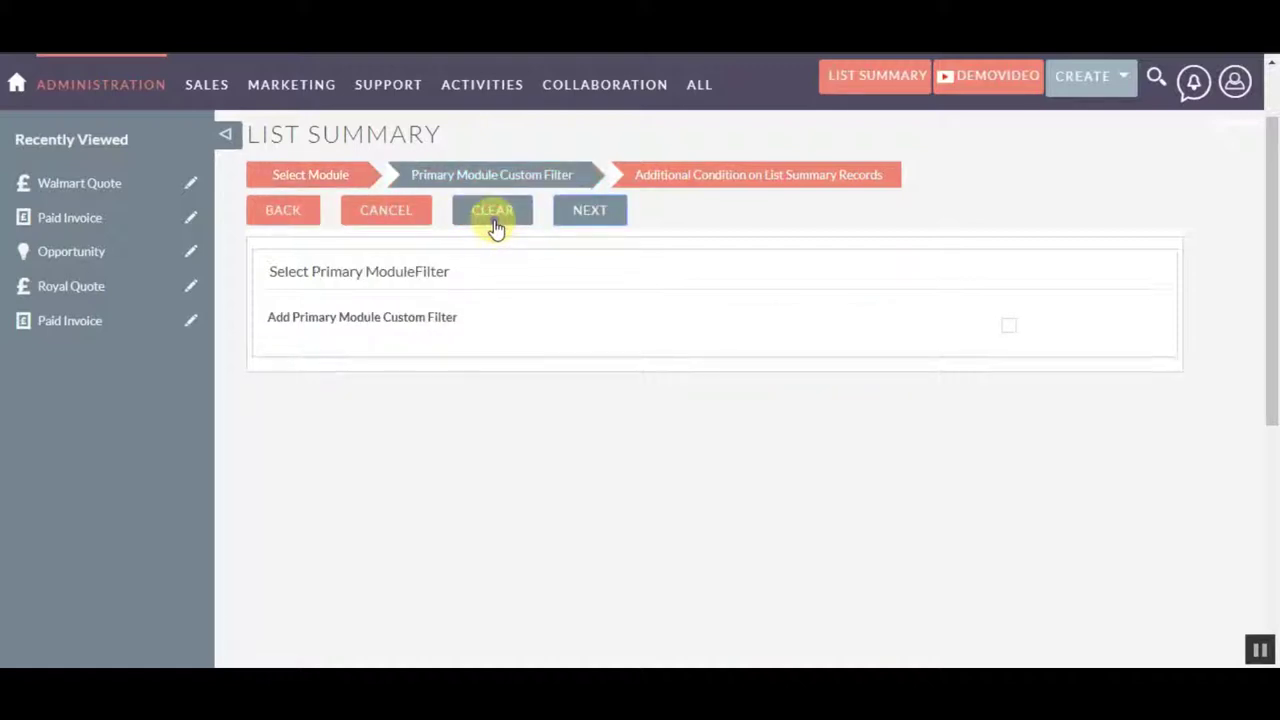
pyautogui.click(1008, 328)
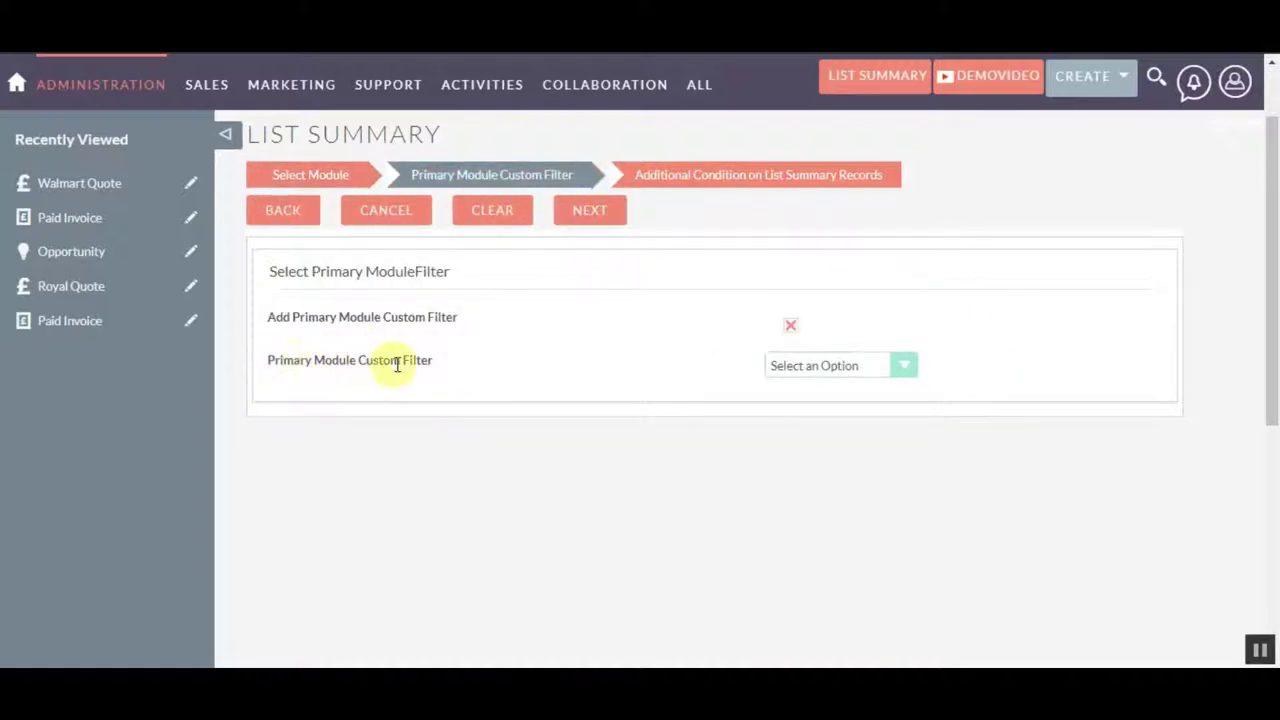
pyautogui.click(907, 366)
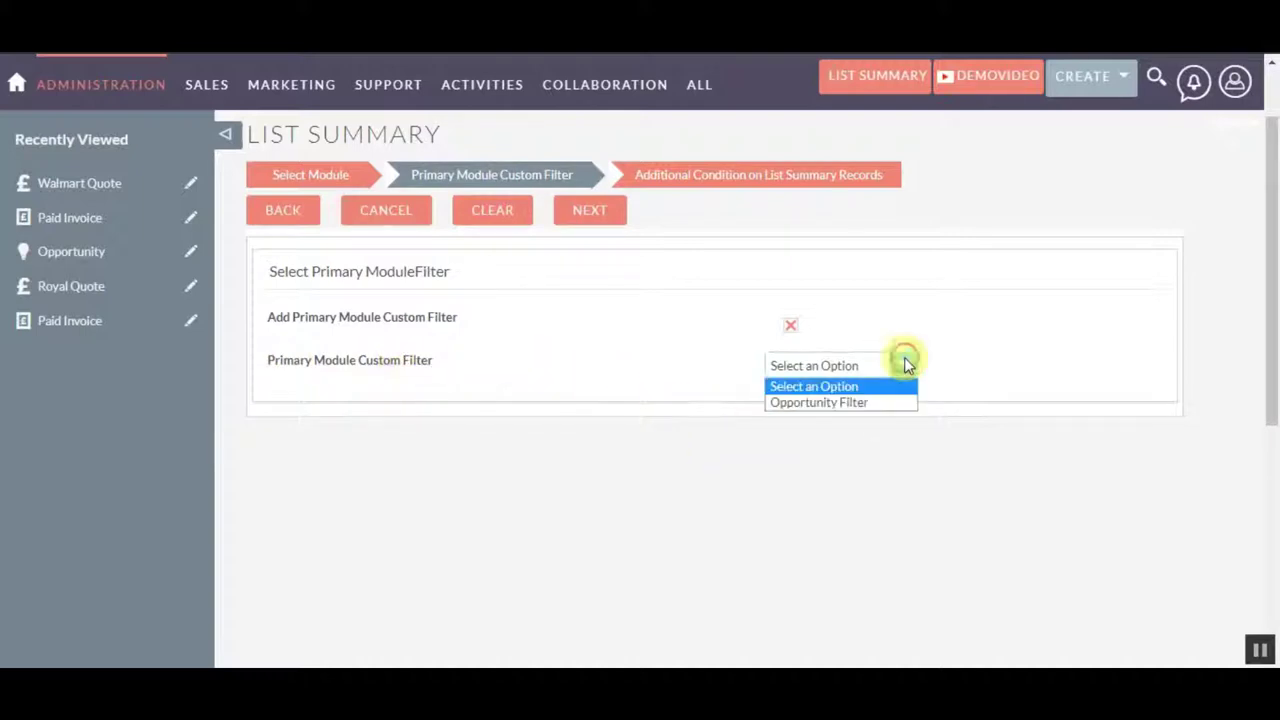
pyautogui.click(823, 403)
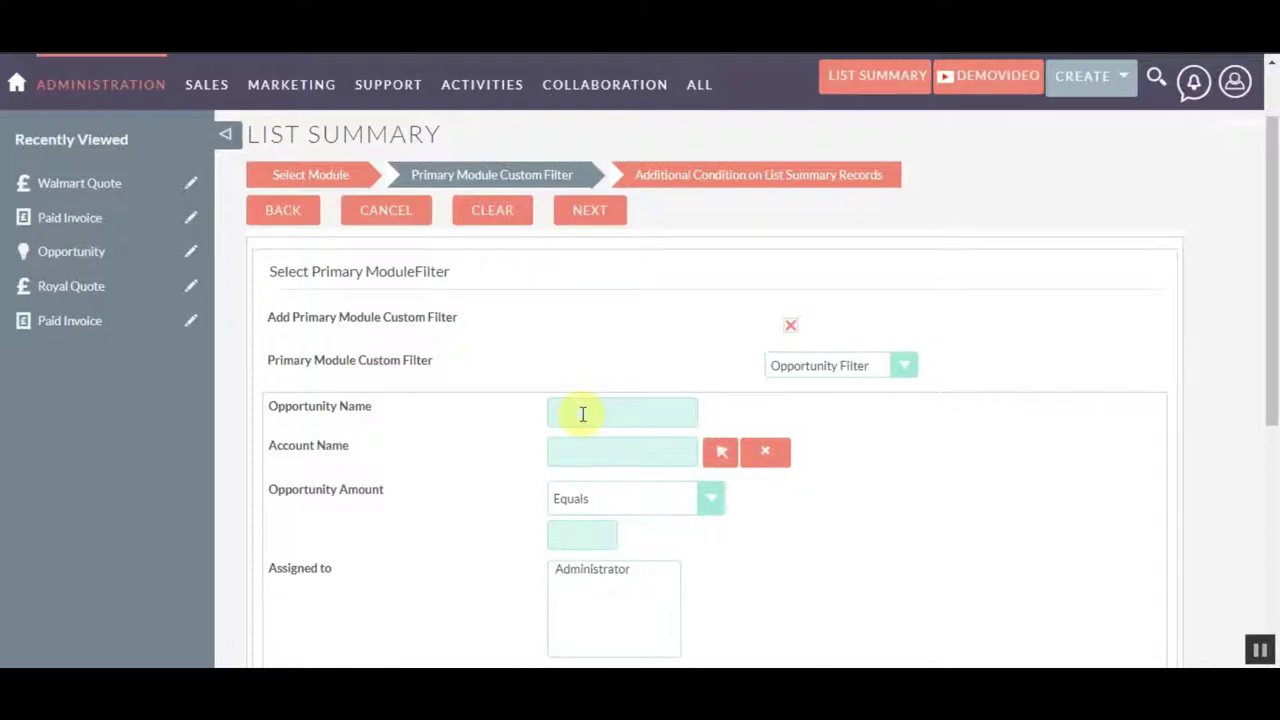
# - In the opportunity filter, enter "Opportunity" as the opportunity name and choose the listed account as the account name
pyautogui.click(583, 414)
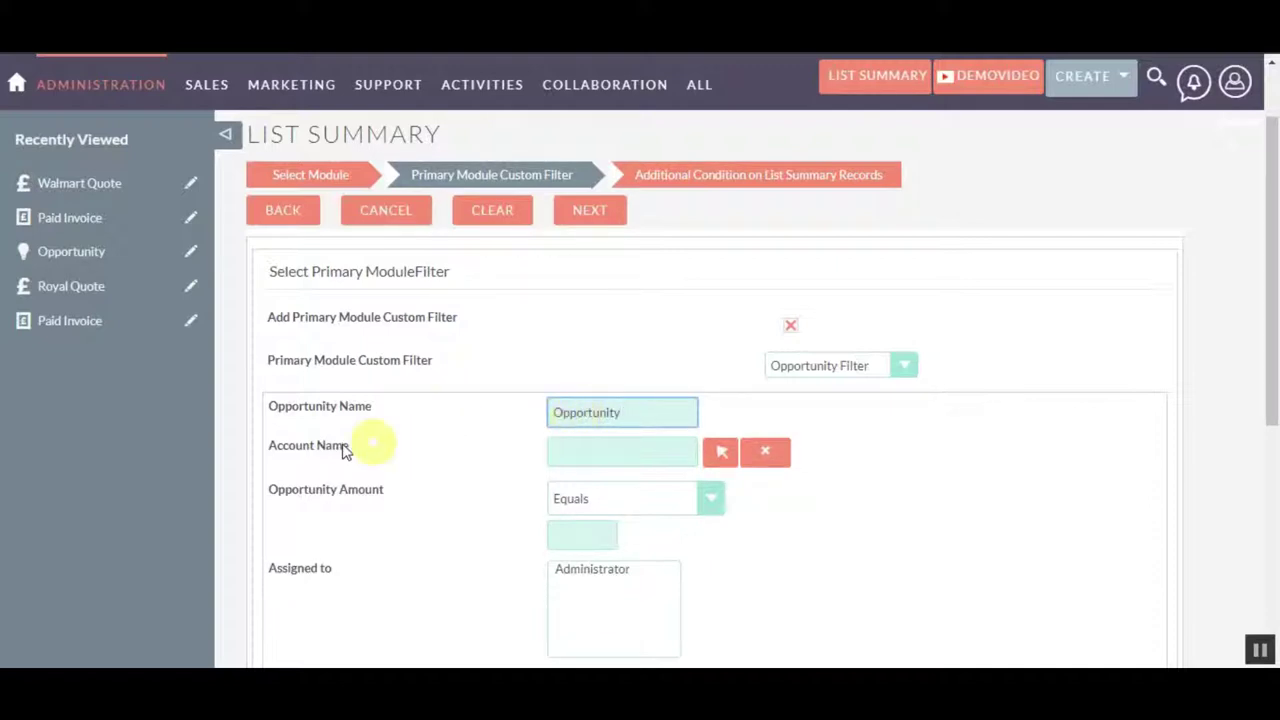
pyautogui.click(716, 451)
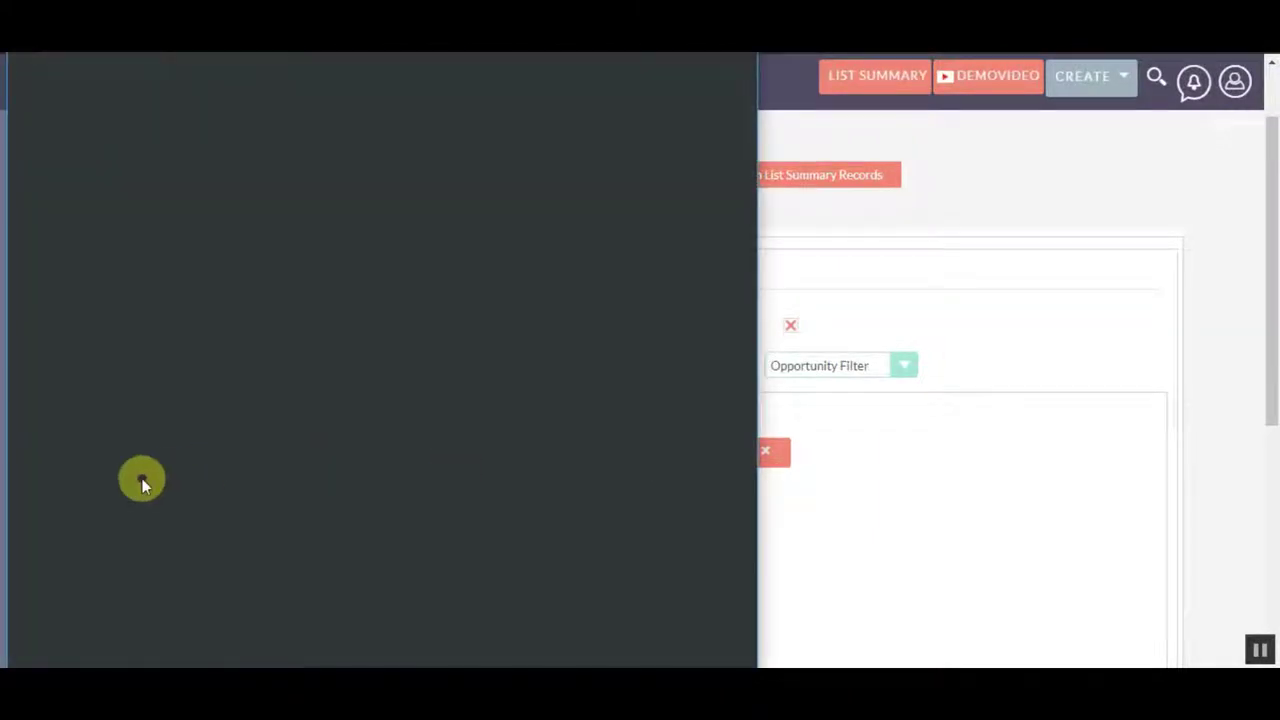
pyautogui.scroll(-2, 90, 570)
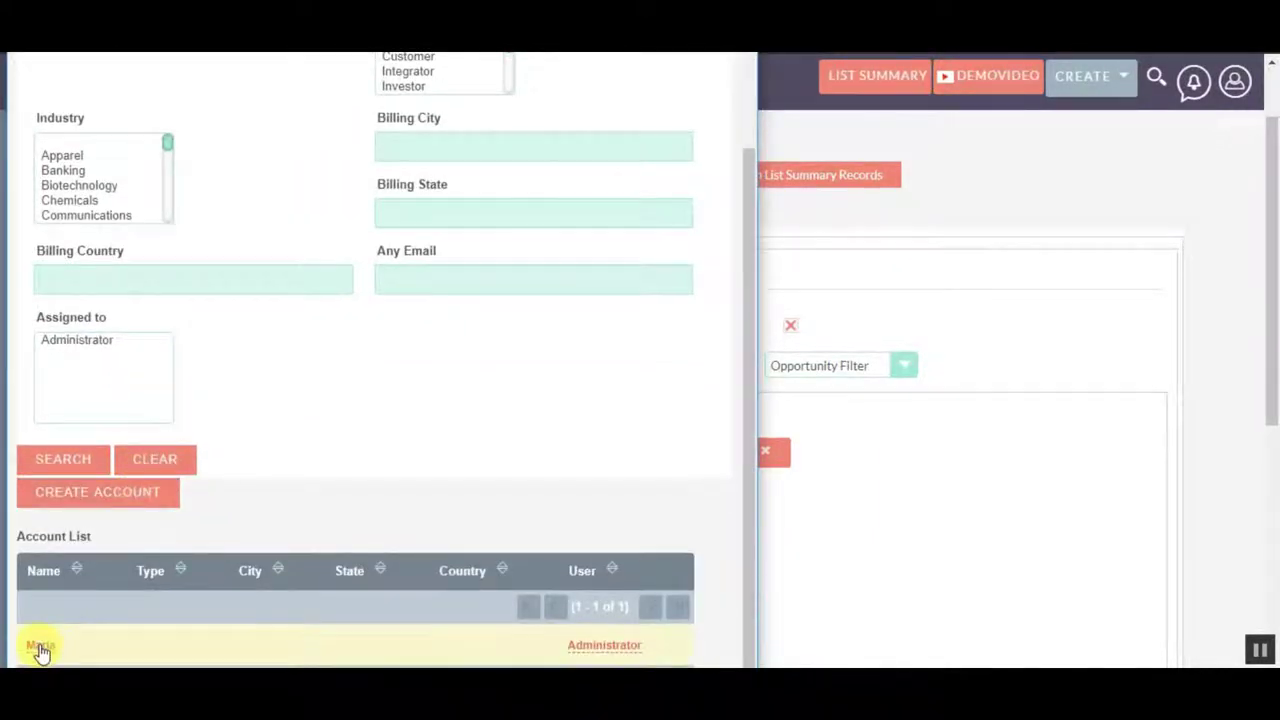
pyautogui.click(40, 646)
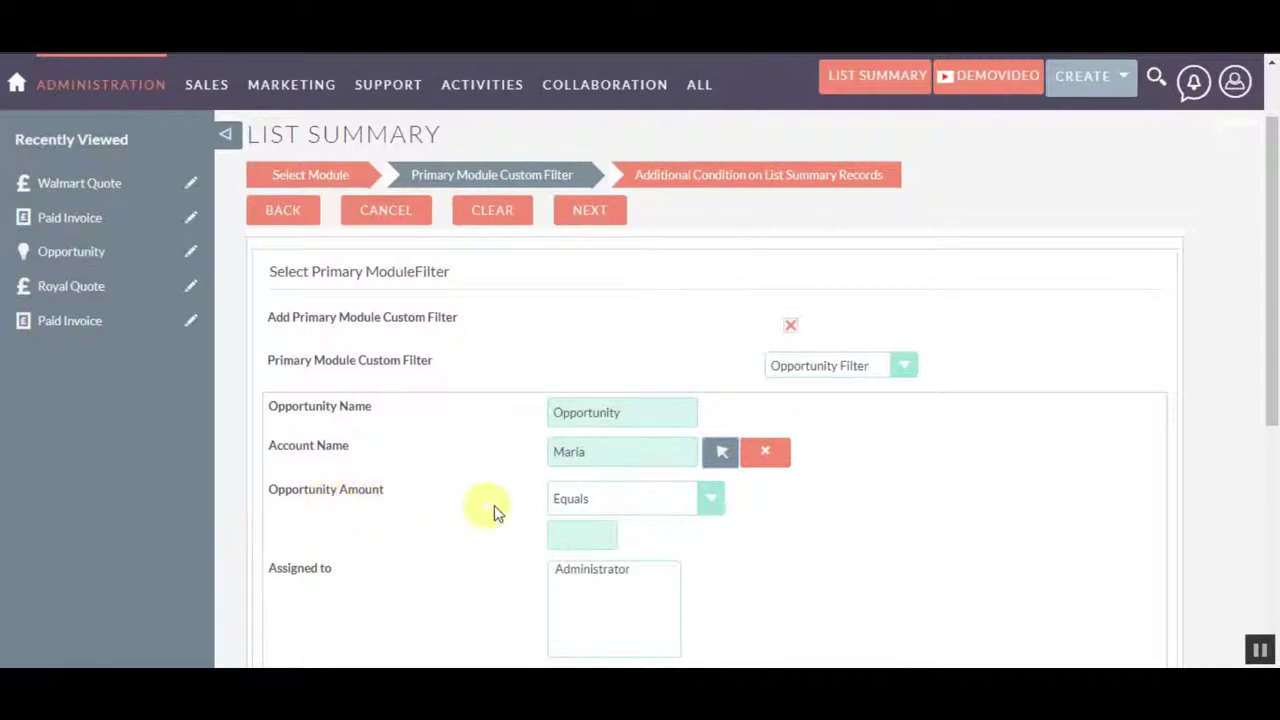
# - Filter on opportunity amount equal to 100, assigned to Administrator, with sales stage Prospecting
pyautogui.click(582, 532)
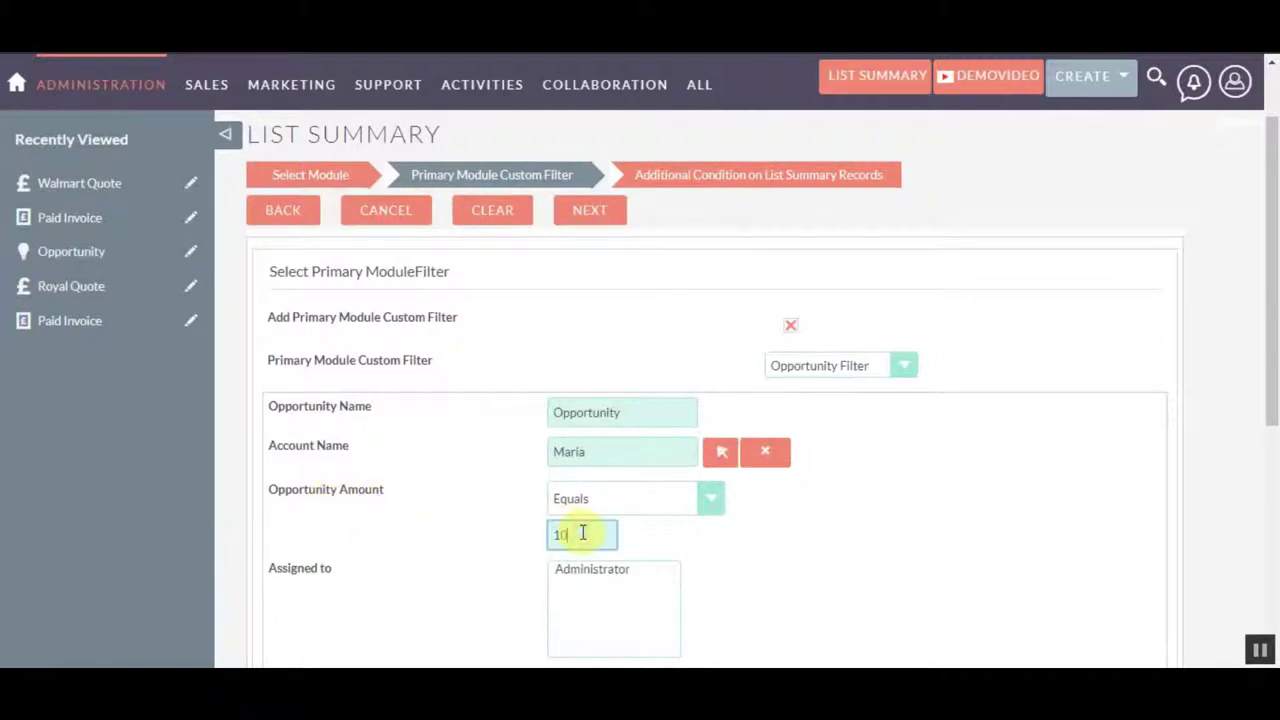
pyautogui.click(566, 572)
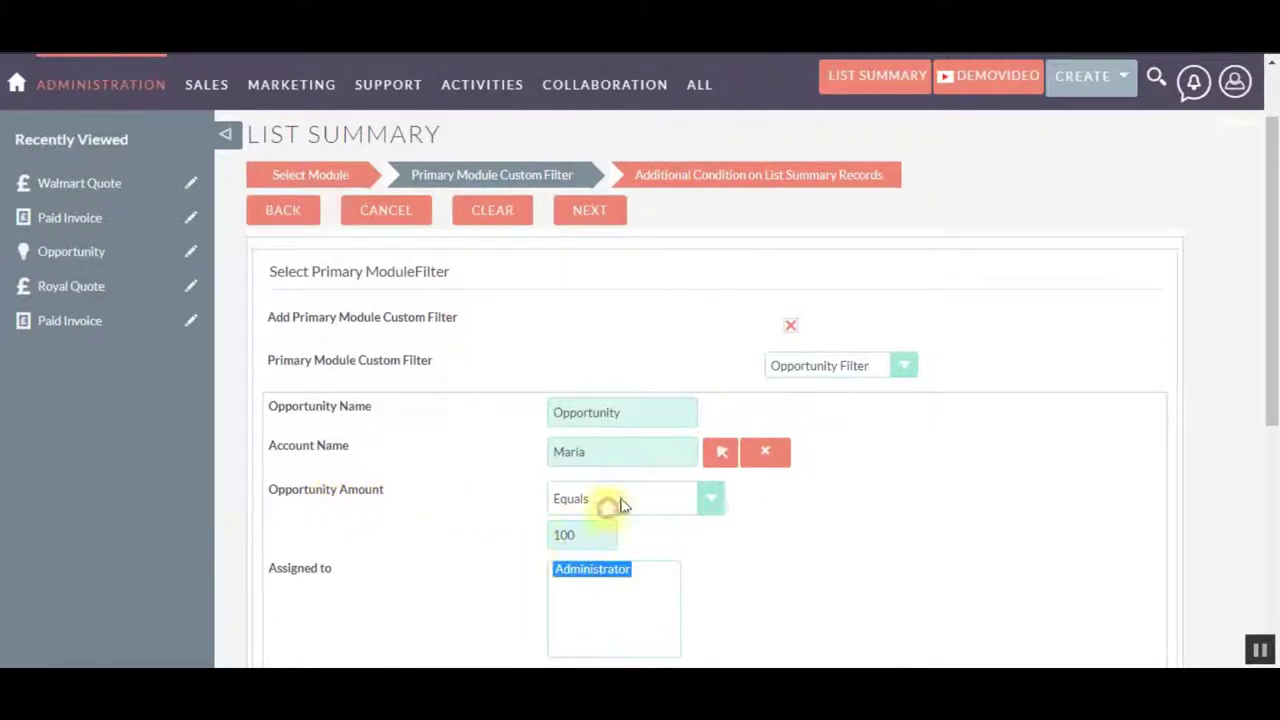
pyautogui.scroll(-3, 640, 480)
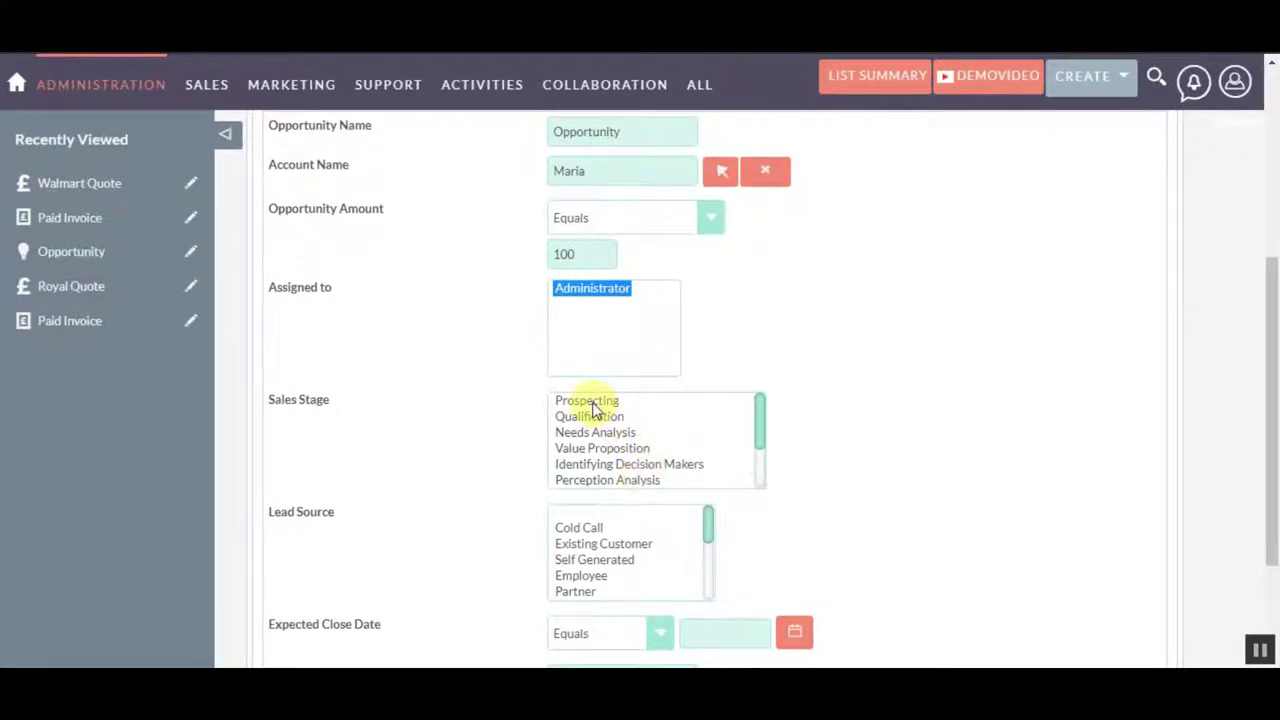
pyautogui.click(590, 402)
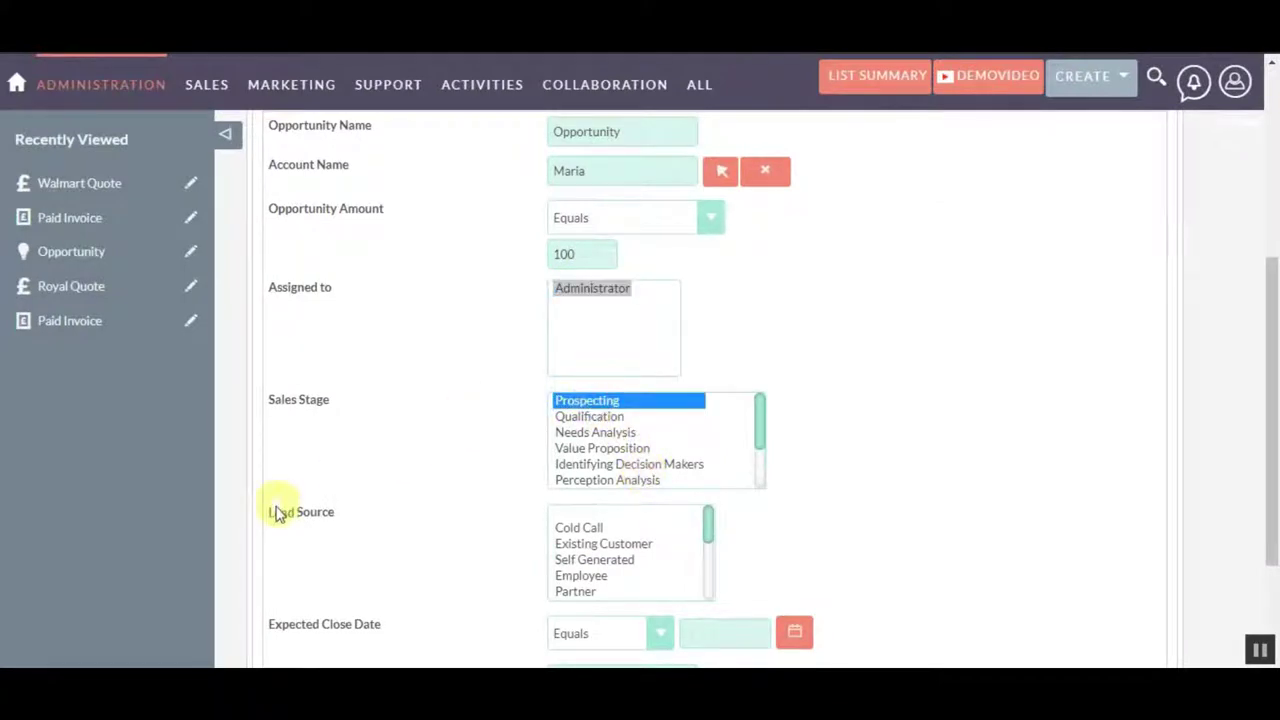
# - Set the filter's expected close date to equal 16 May 2019
pyautogui.scroll(-2, 290, 505)
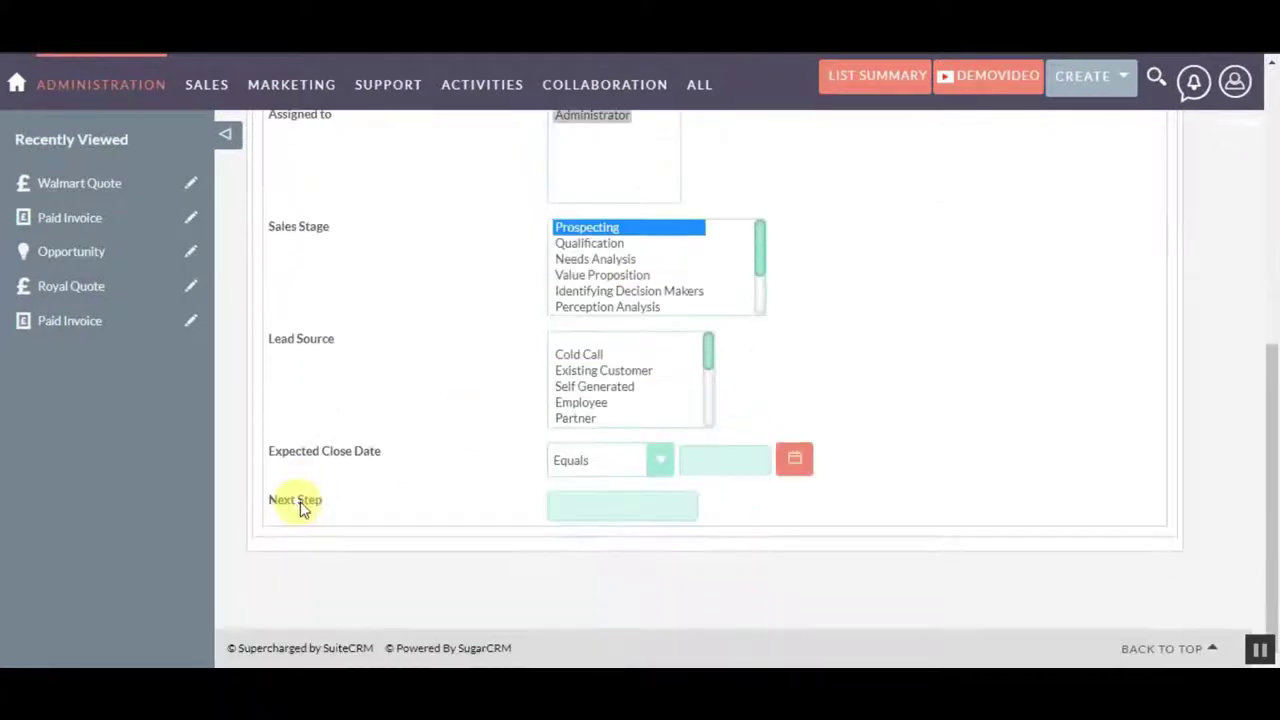
pyautogui.click(793, 461)
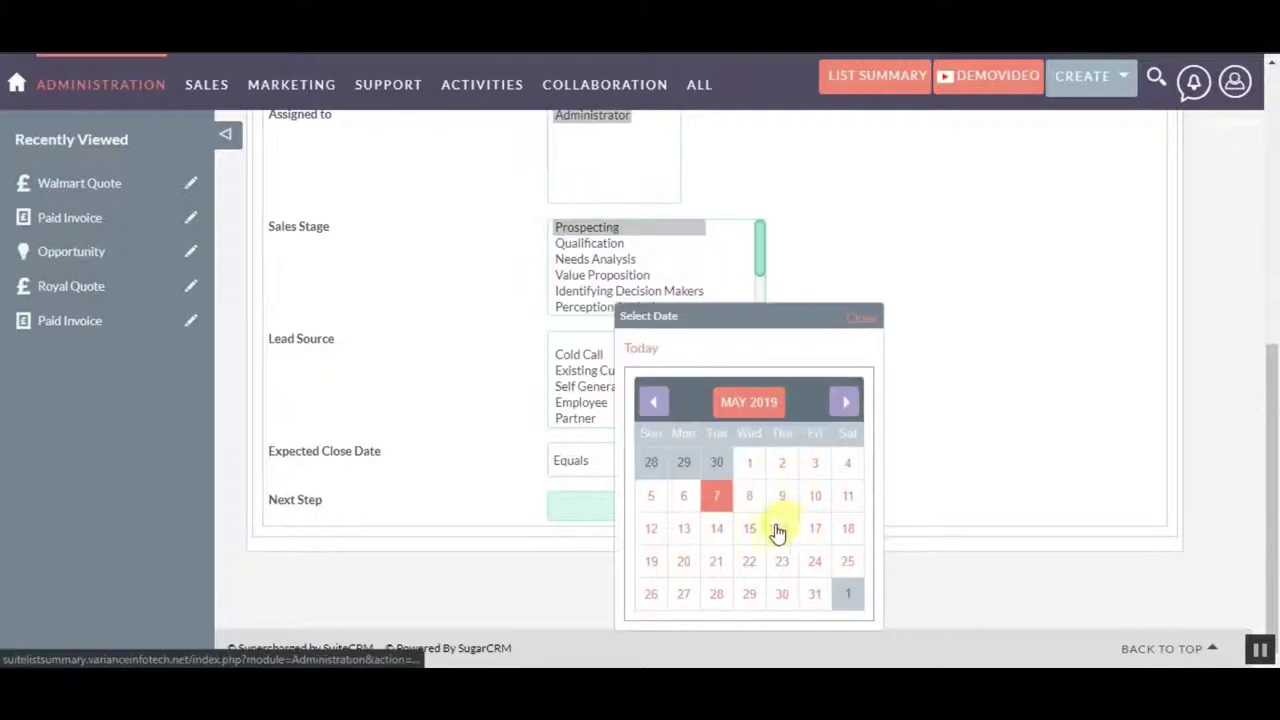
pyautogui.click(778, 528)
# - Continue to the additional conditions stage and add an Opportunities condition on the Assigned to field
pyautogui.scroll(5, 564, 382)
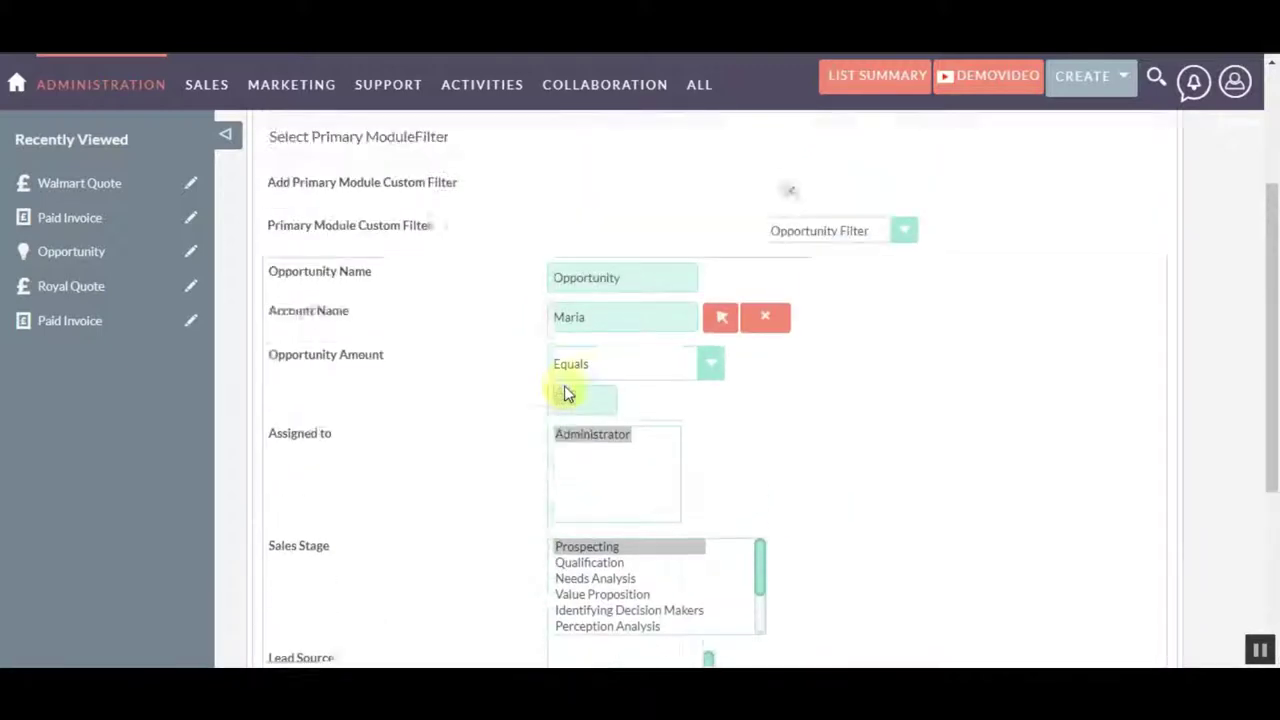
pyautogui.click(590, 228)
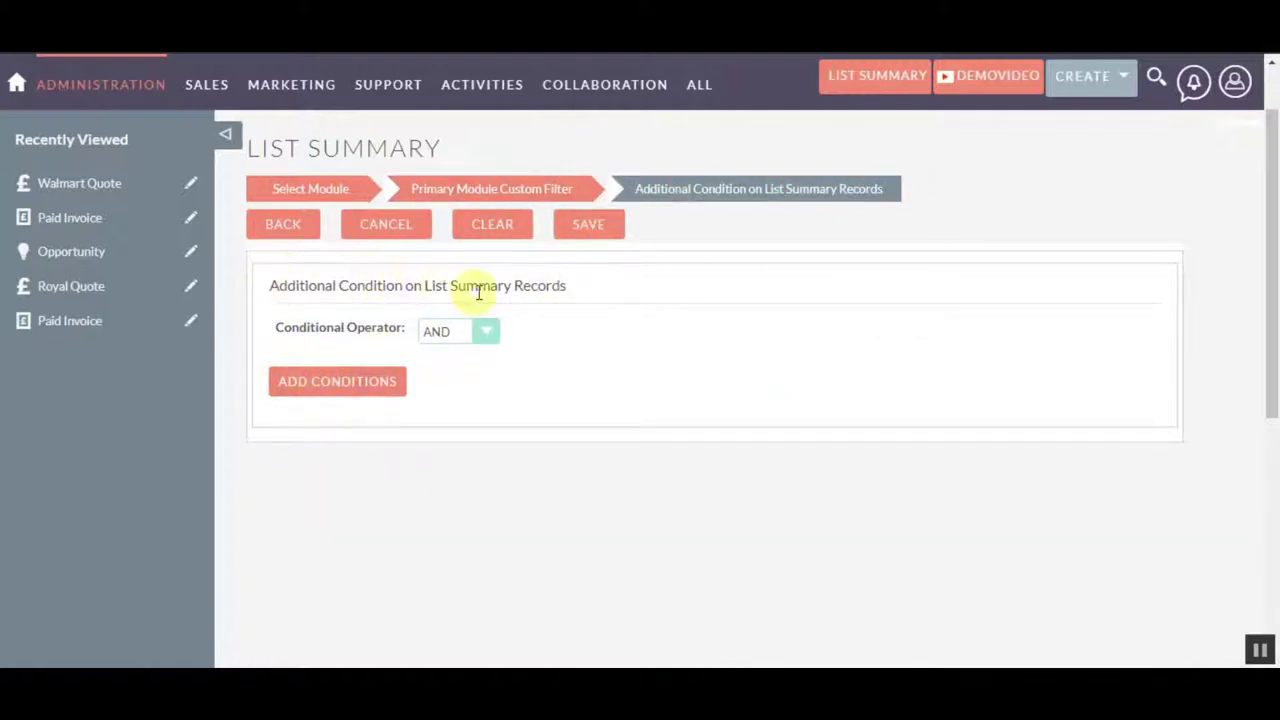
pyautogui.click(288, 381)
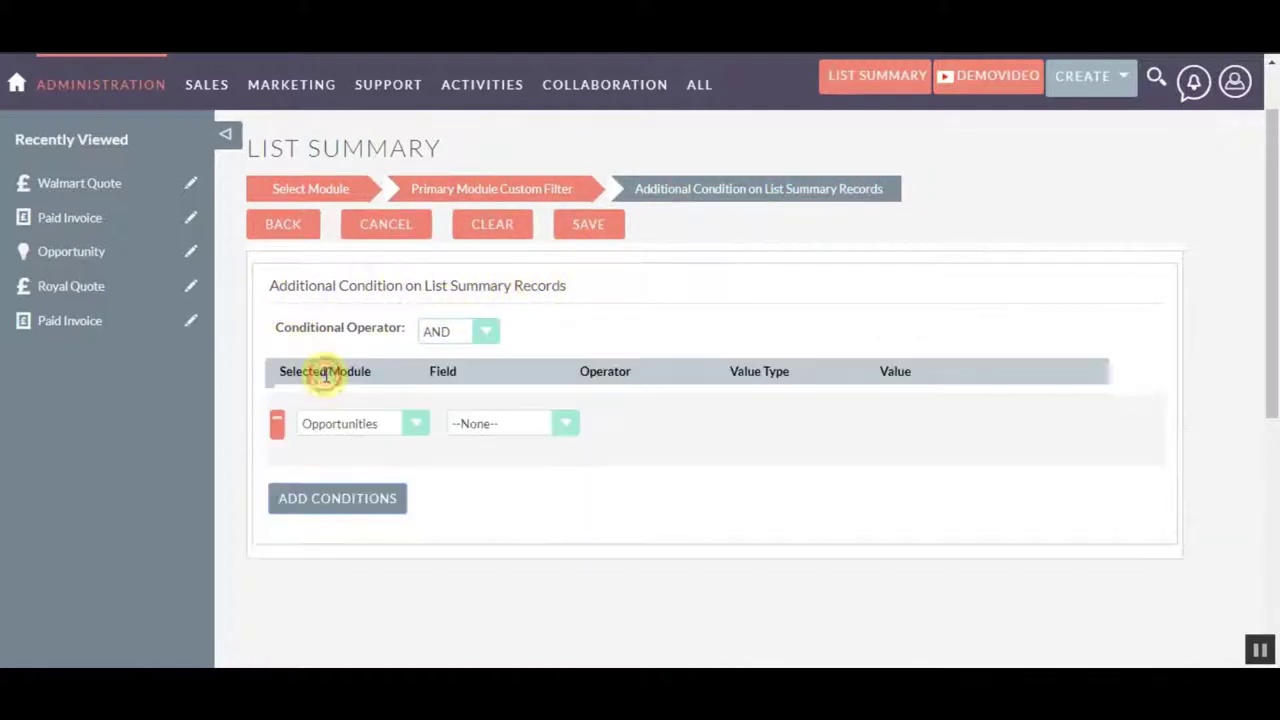
pyautogui.click(564, 422)
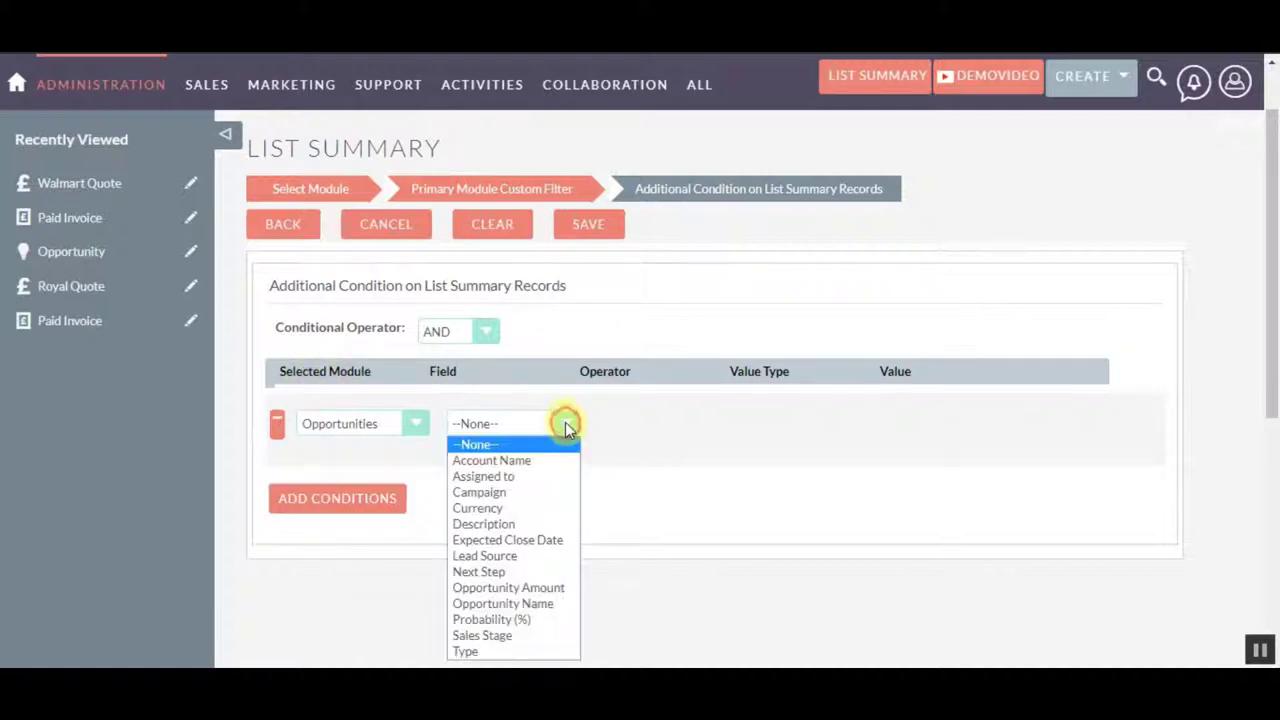
pyautogui.click(512, 478)
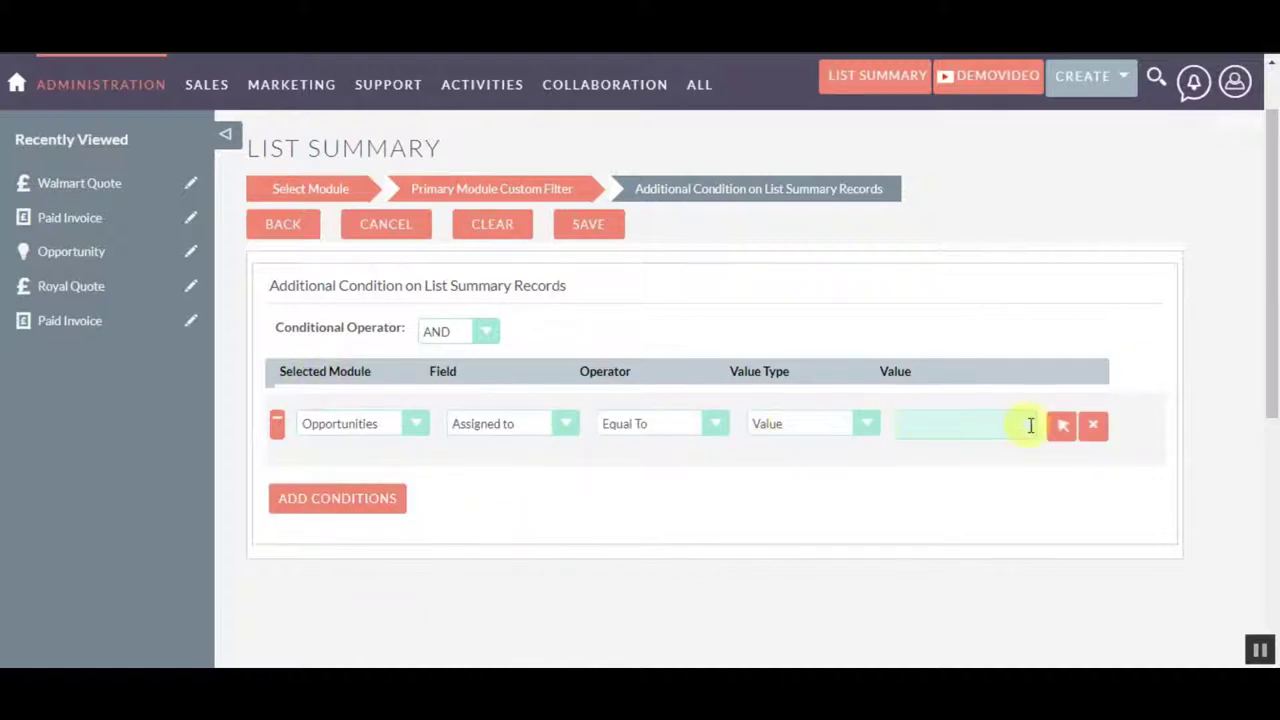
# - Choose the Administrator user as the condition's value and save the list summary
pyautogui.click(1063, 428)
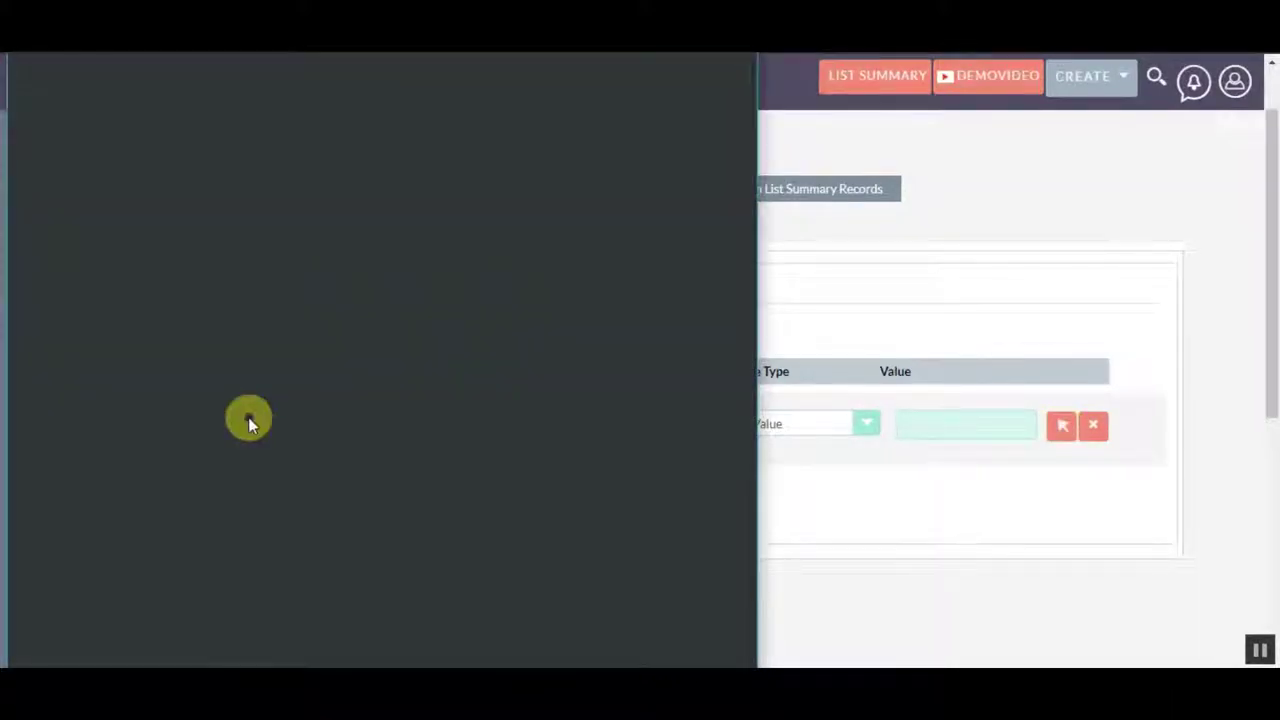
pyautogui.scroll(-5, 192, 438)
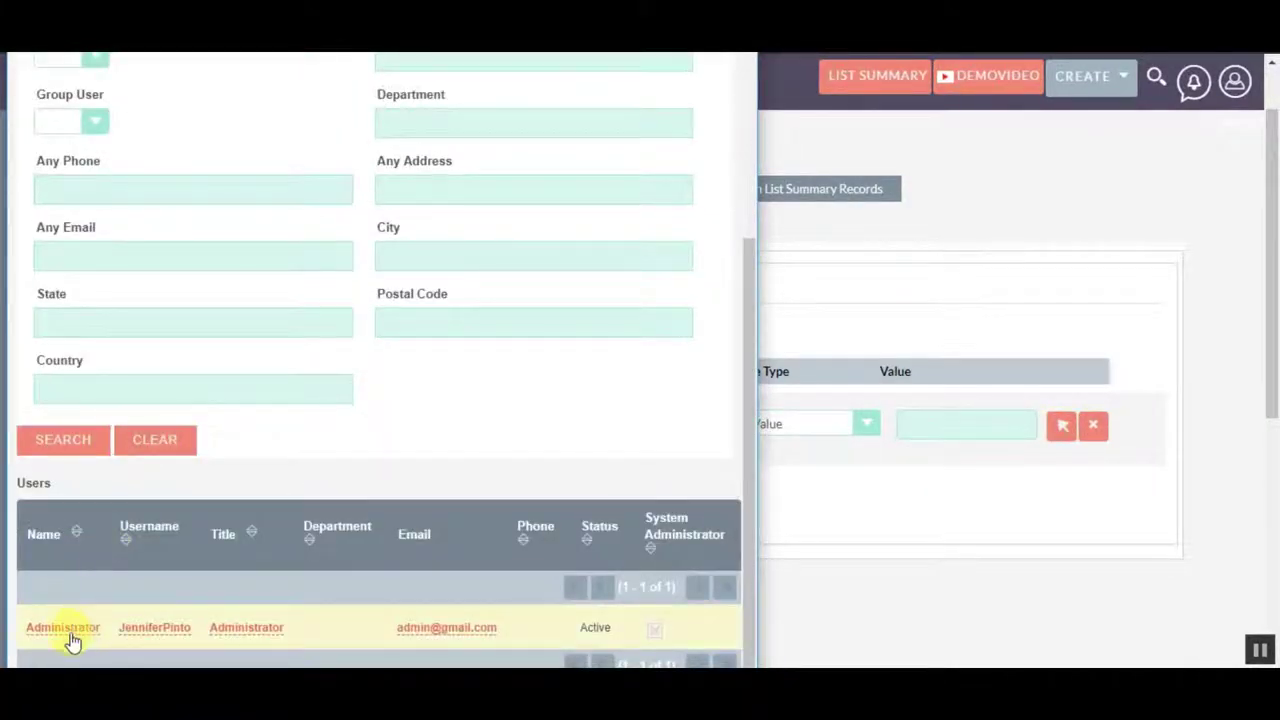
pyautogui.click(63, 627)
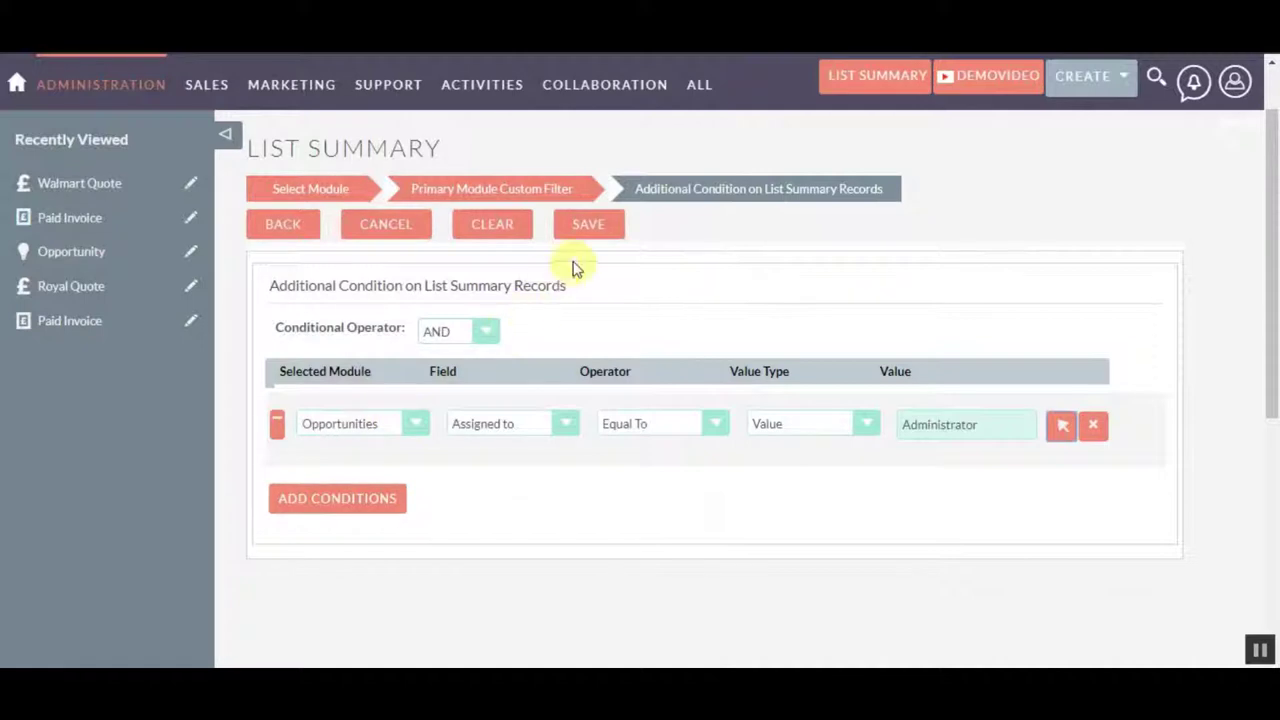
pyautogui.click(588, 226)
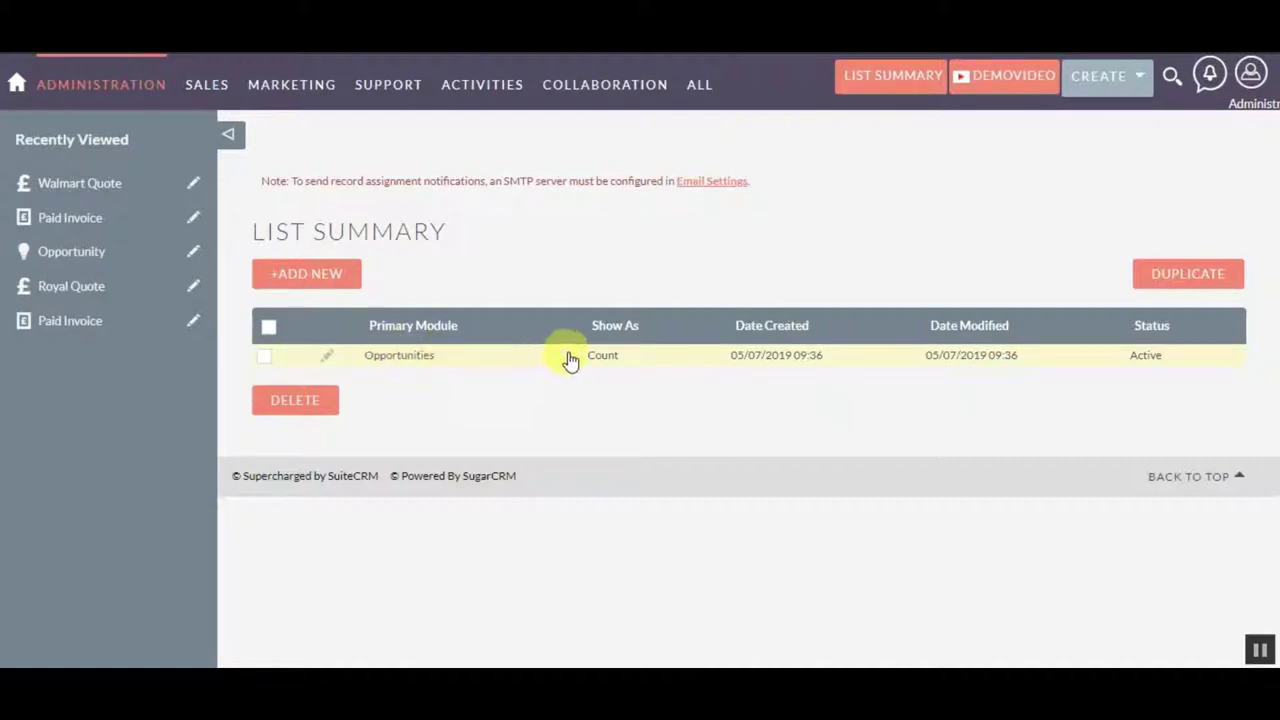
# - Open the Opportunities list in a new browser tab and check its count summary and saved filters
pyautogui.moveTo(699, 95)
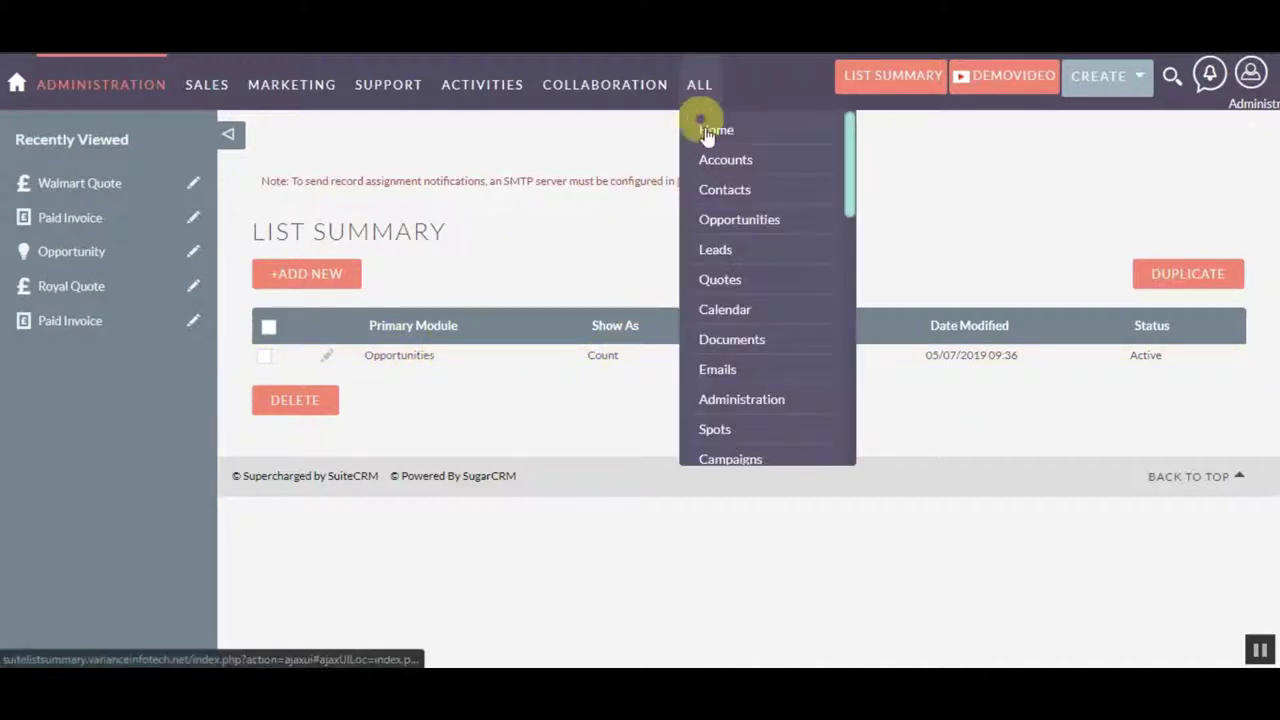
pyautogui.rightClick(745, 221)
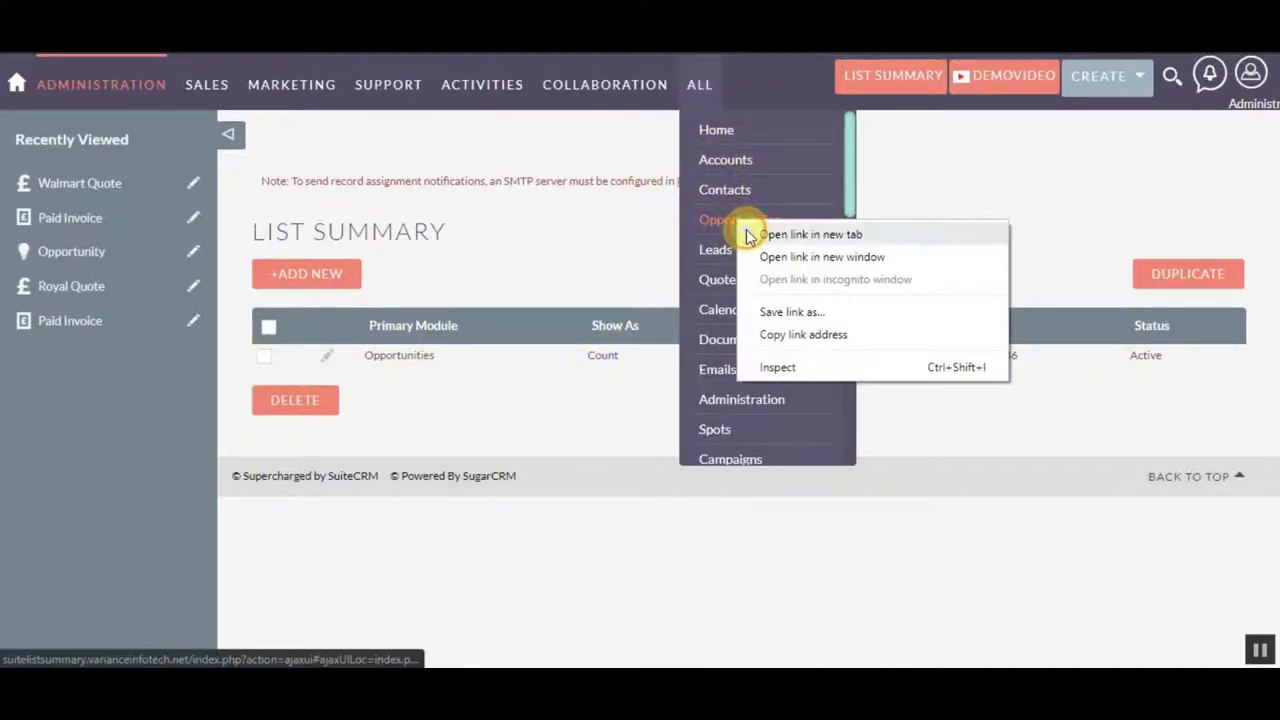
pyautogui.click(755, 231)
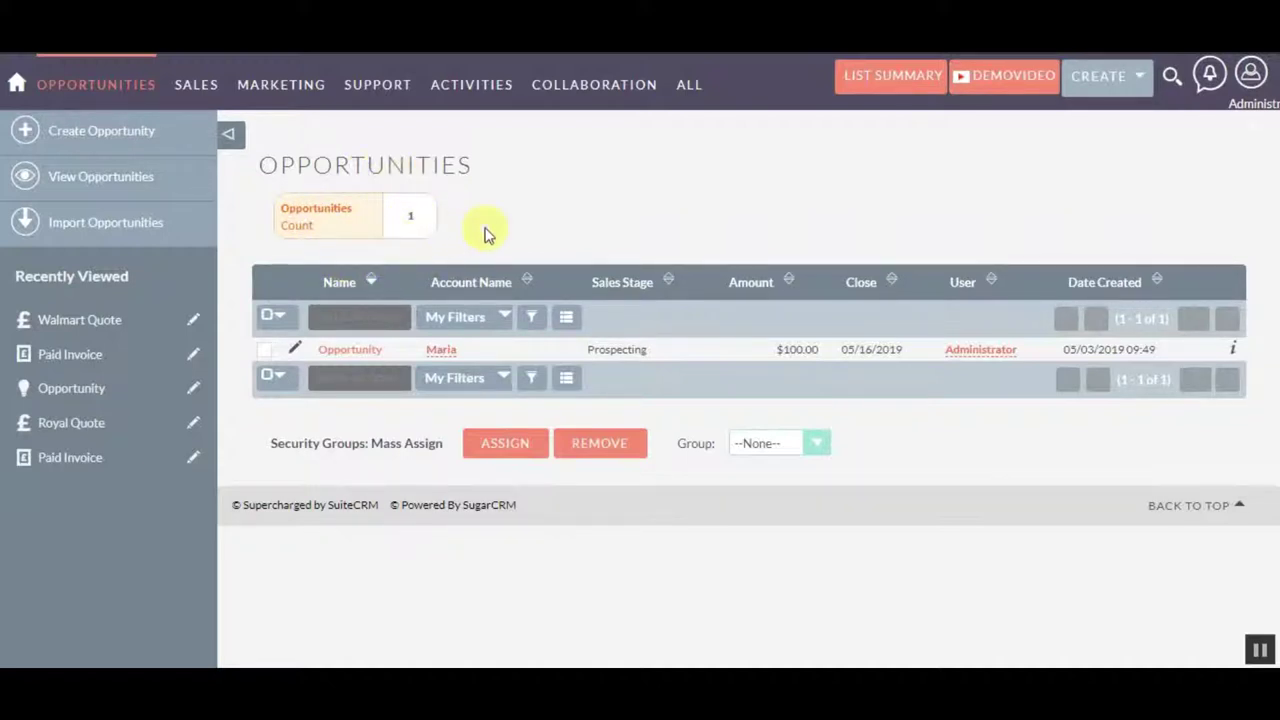
pyautogui.click(505, 318)
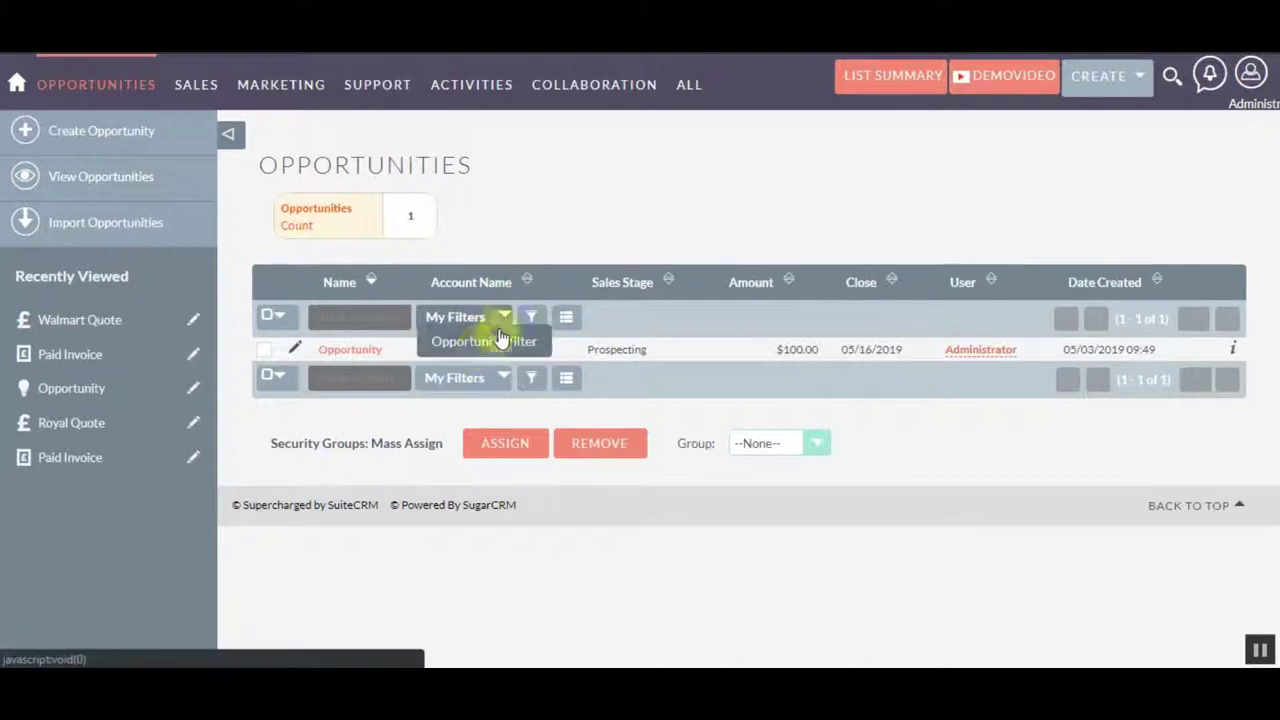
pyautogui.click(505, 318)
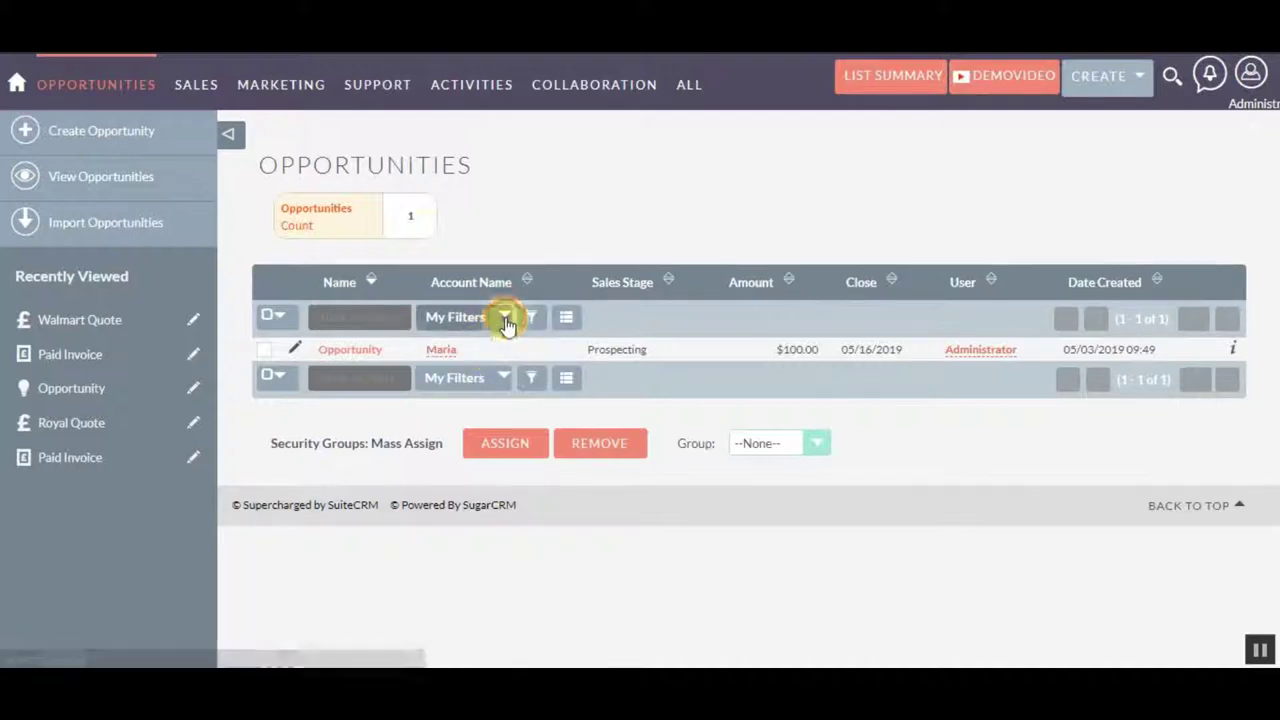
# - Open the listed opportunity and the saved Opportunities list summary for editing, and view the summary's primary module custom filter
pyautogui.click(298, 350)
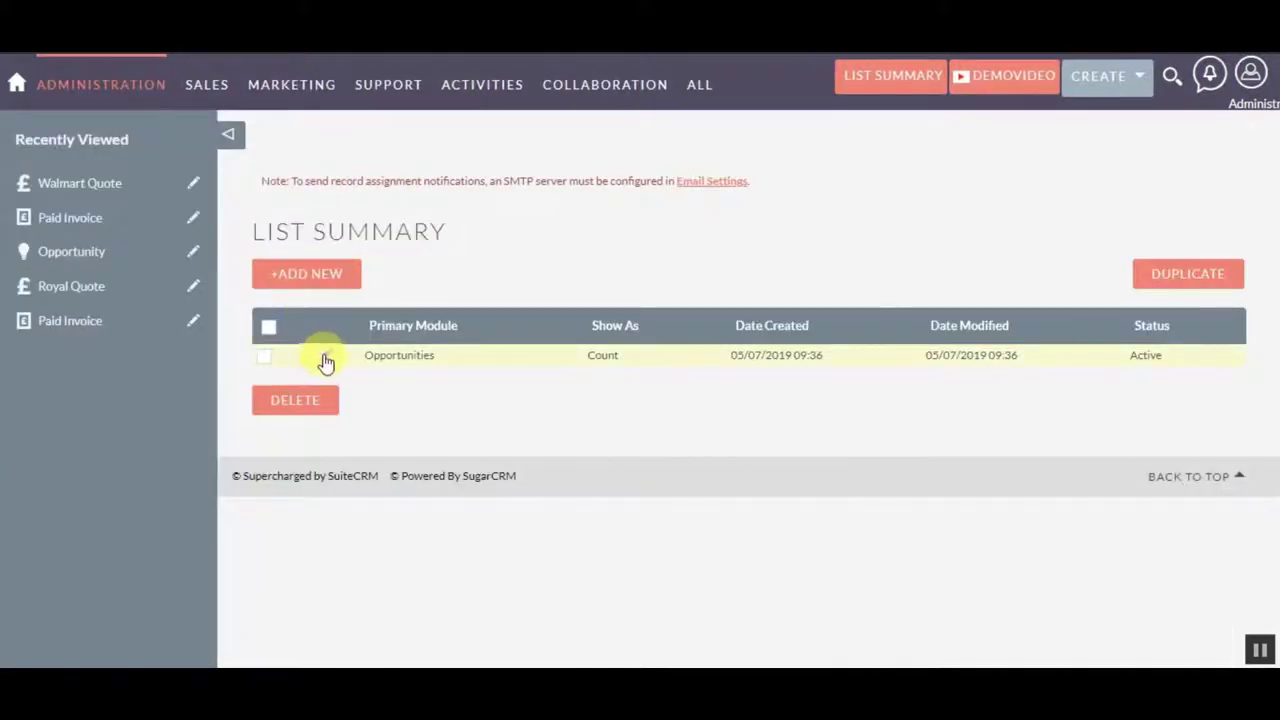
pyautogui.click(326, 358)
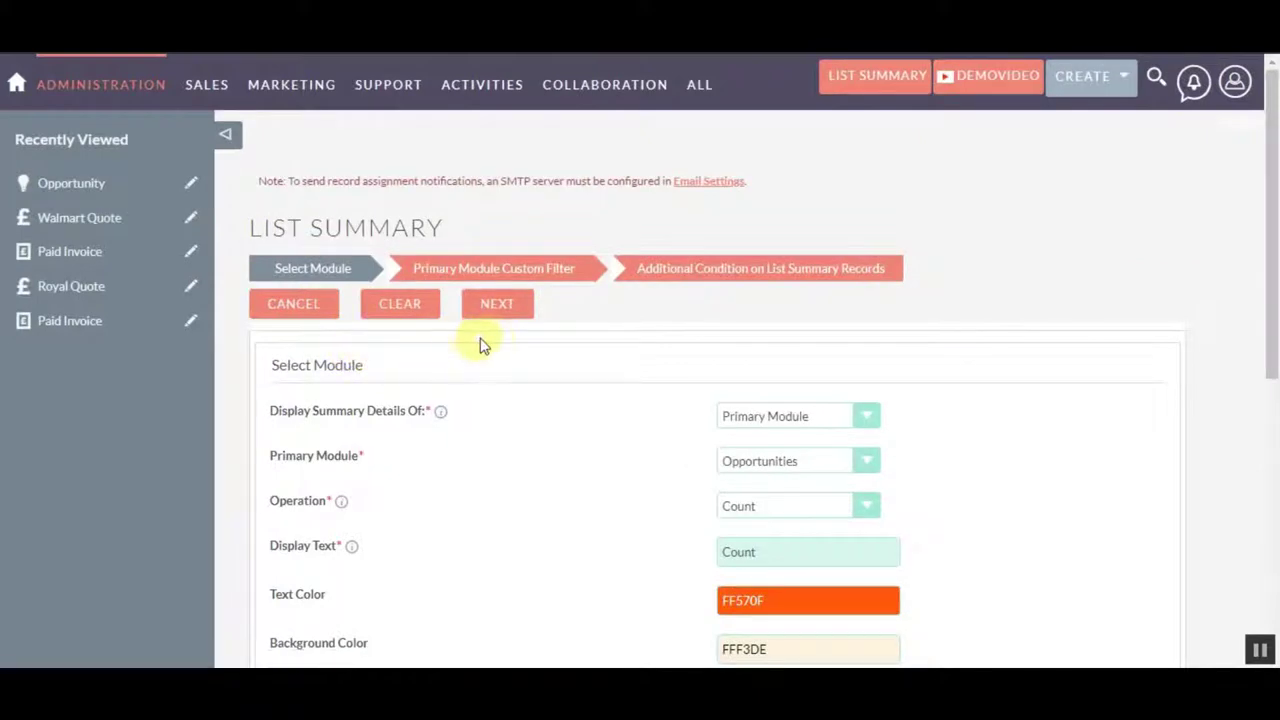
pyautogui.click(505, 314)
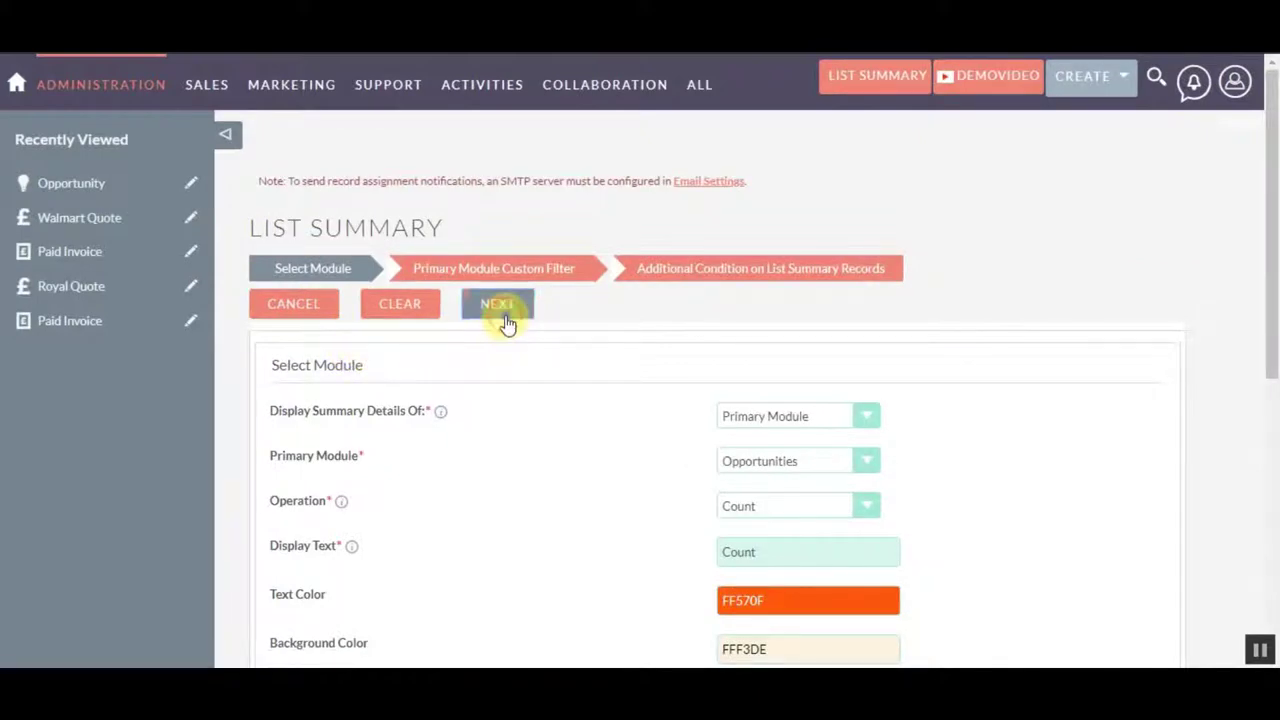
pyautogui.scroll(-2, 637, 372)
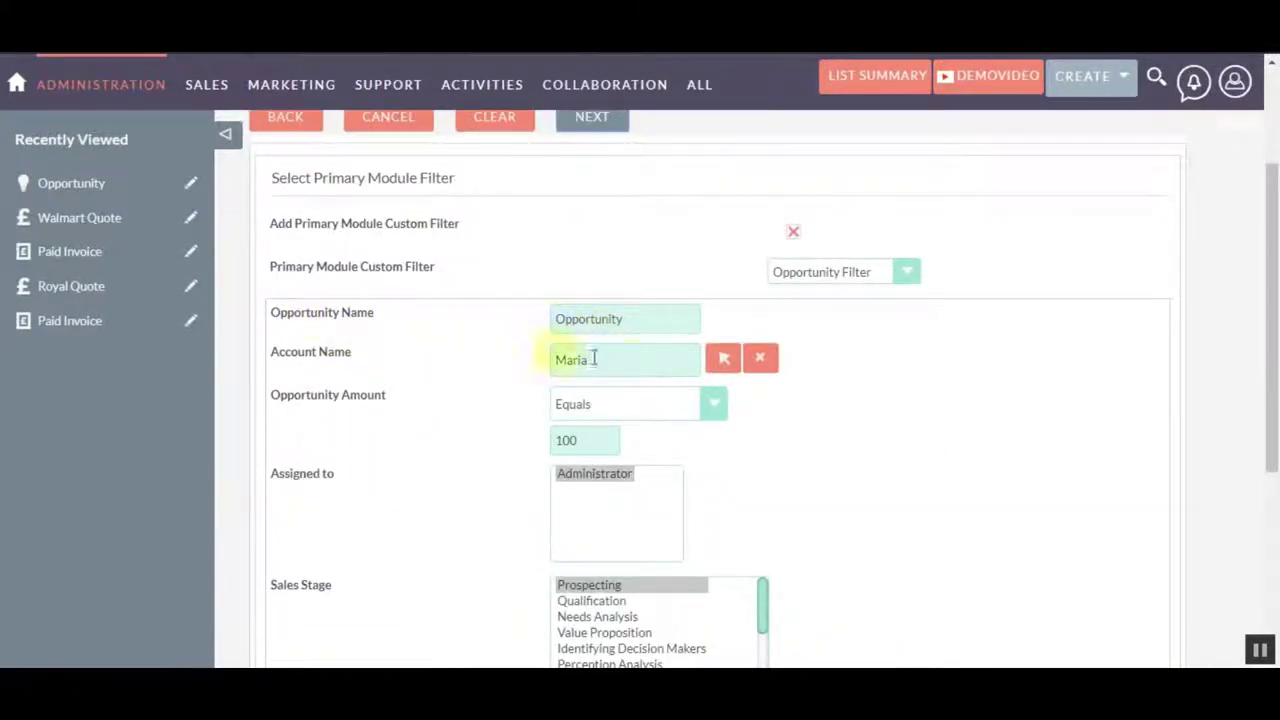
pyautogui.moveTo(437, 100)
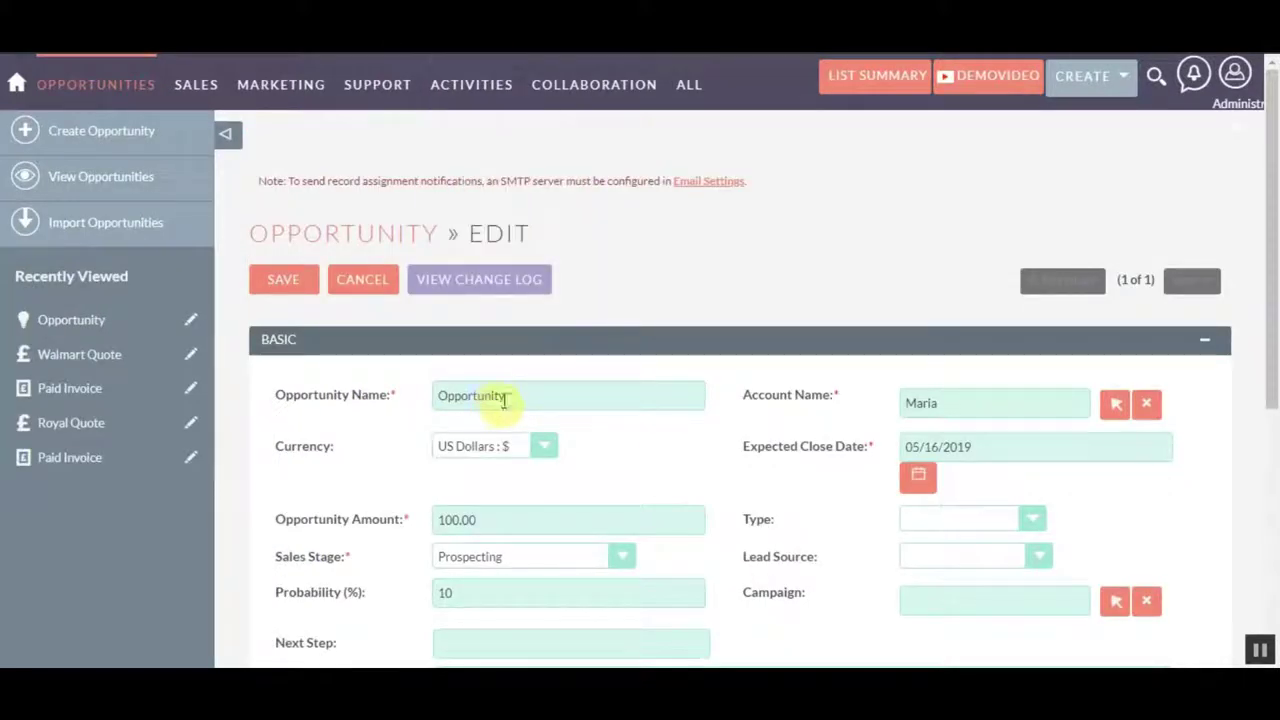
# - Compare the opportunity's name, account, amount, sales stage, close date and assignee with the filter values, and return to the list summary overview
pyautogui.scroll(-3, 928, 400)
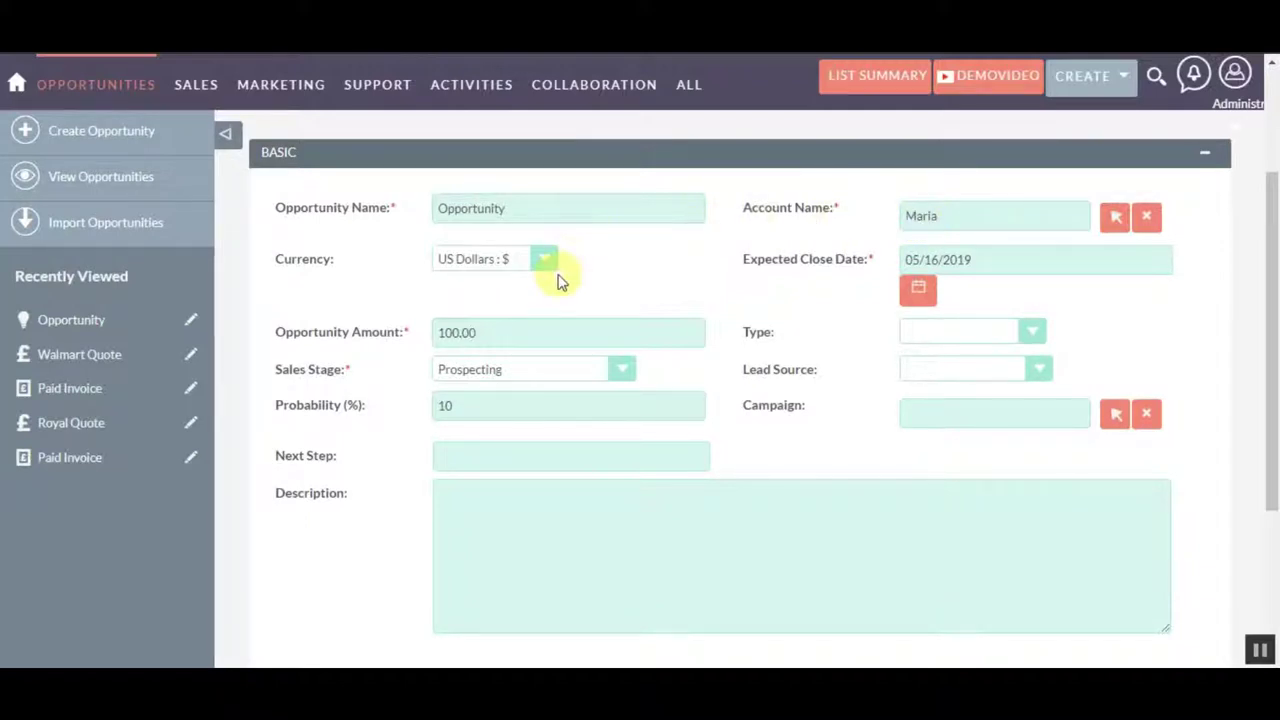
pyautogui.scroll(-2, 540, 290)
pyautogui.scroll(-3, 530, 292)
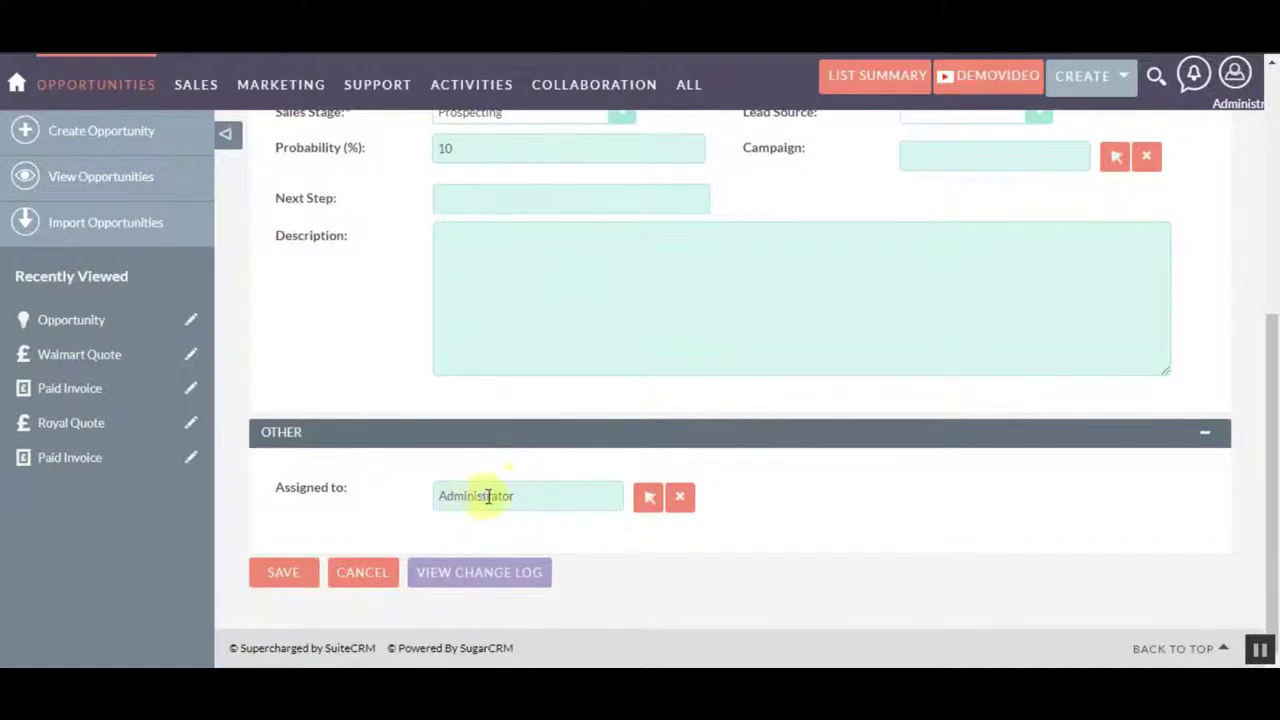
pyautogui.scroll(8, 530, 487)
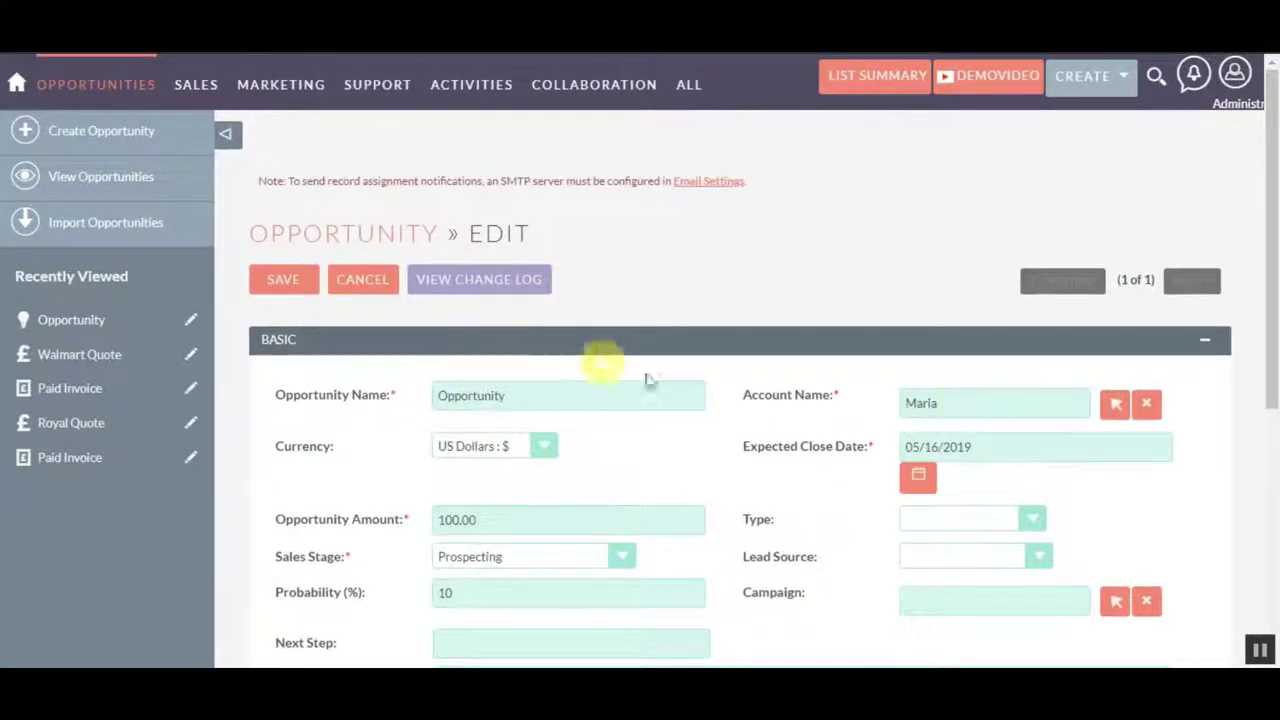
pyautogui.scroll(-8, 549, 434)
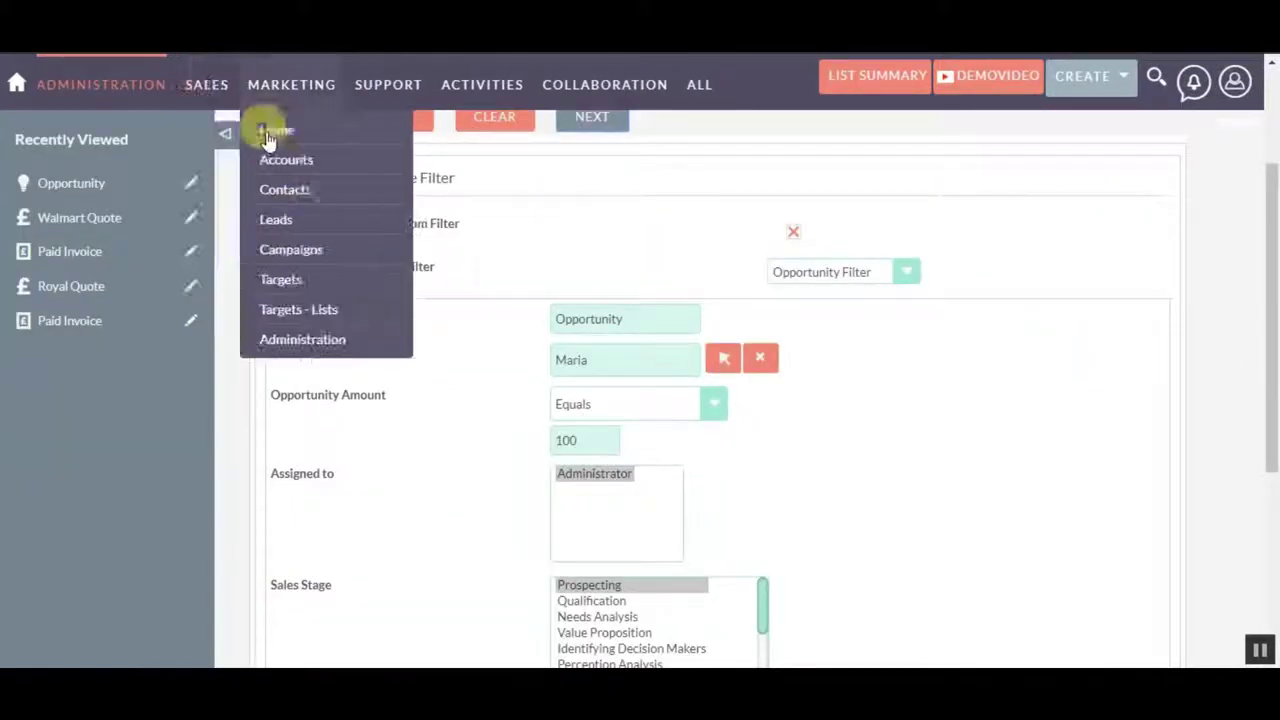
pyautogui.click(278, 120)
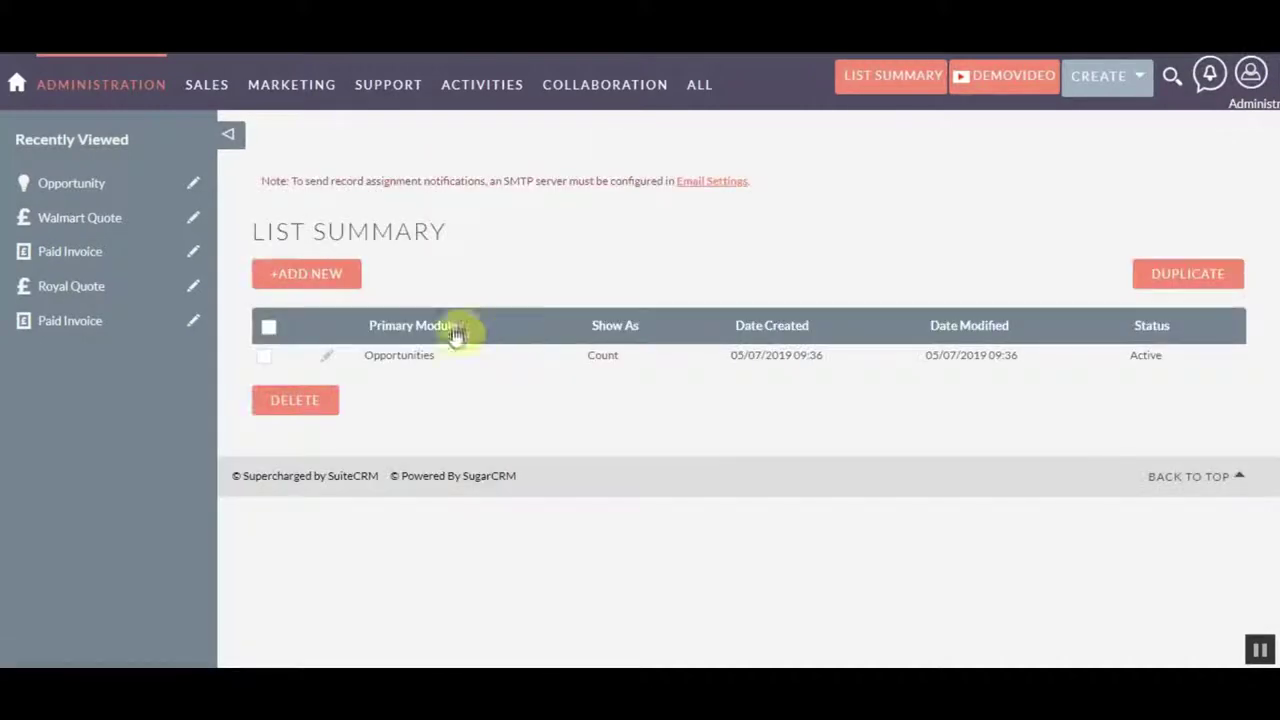
# - Start a new list summary that displays details of the Subpanel Module, with Quotes as the primary module
pyautogui.click(325, 278)
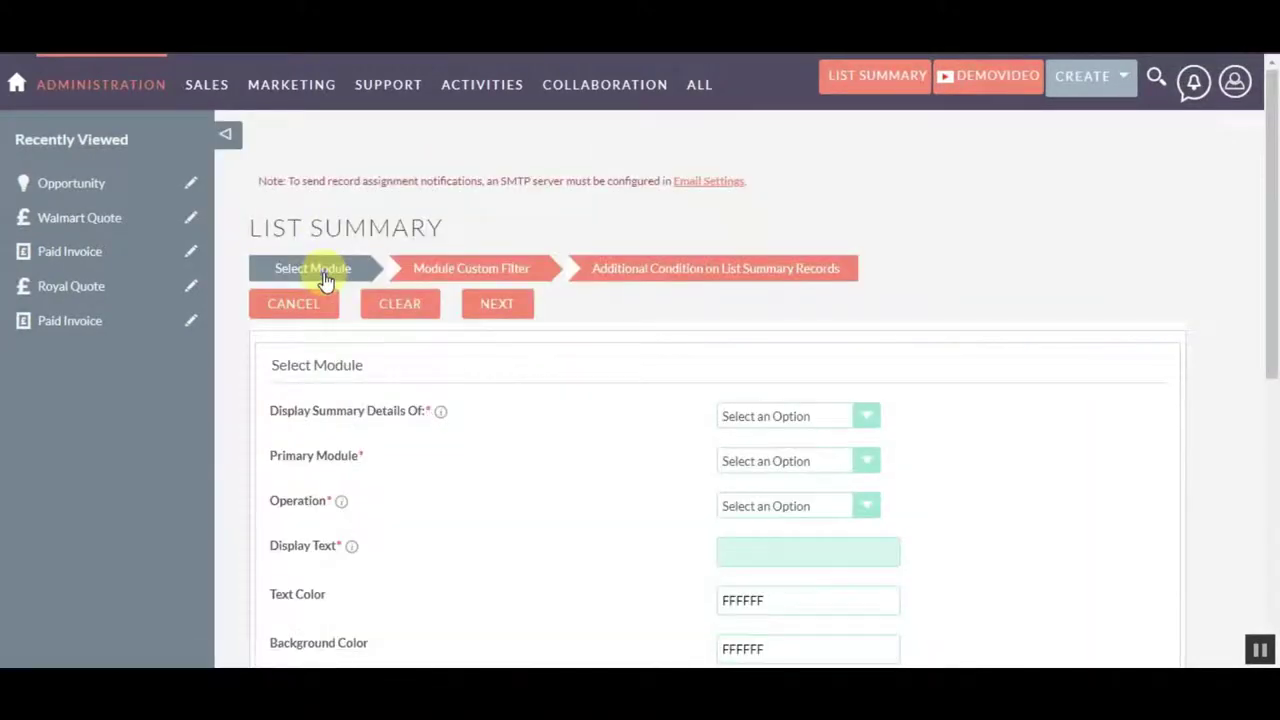
pyautogui.click(866, 418)
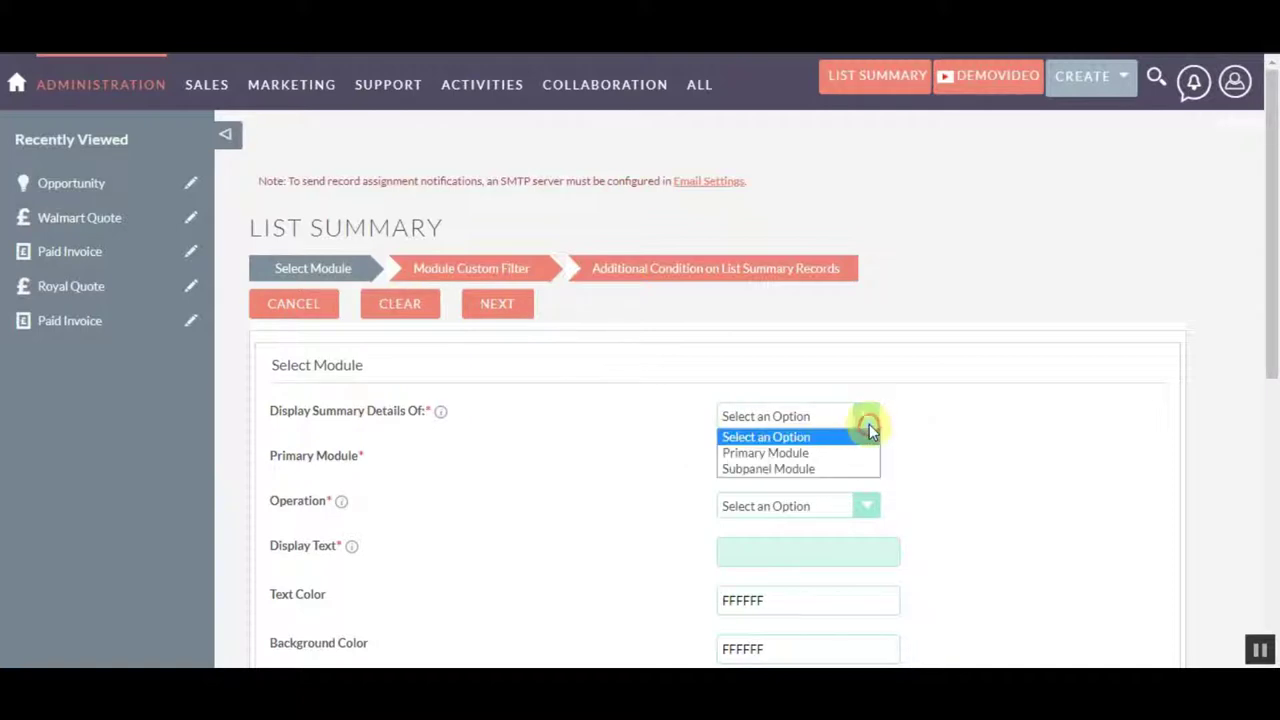
pyautogui.click(777, 467)
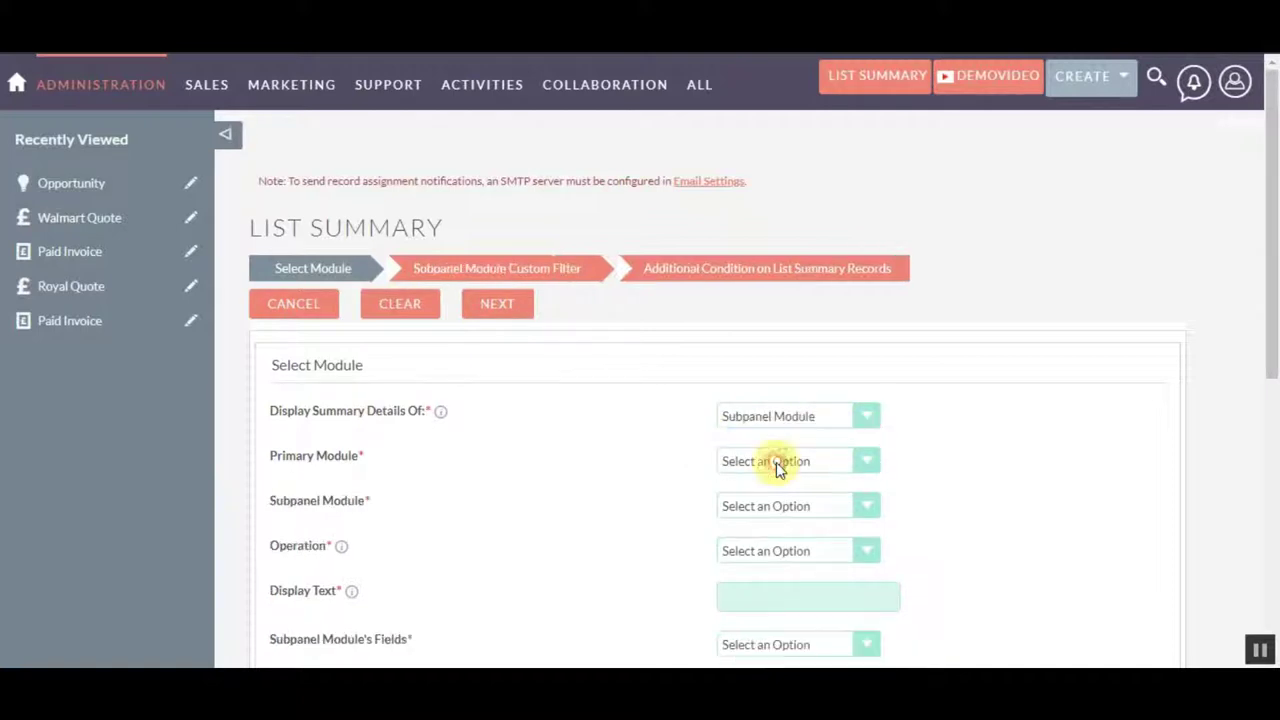
pyautogui.click(866, 463)
pyautogui.scroll(-1, 851, 434)
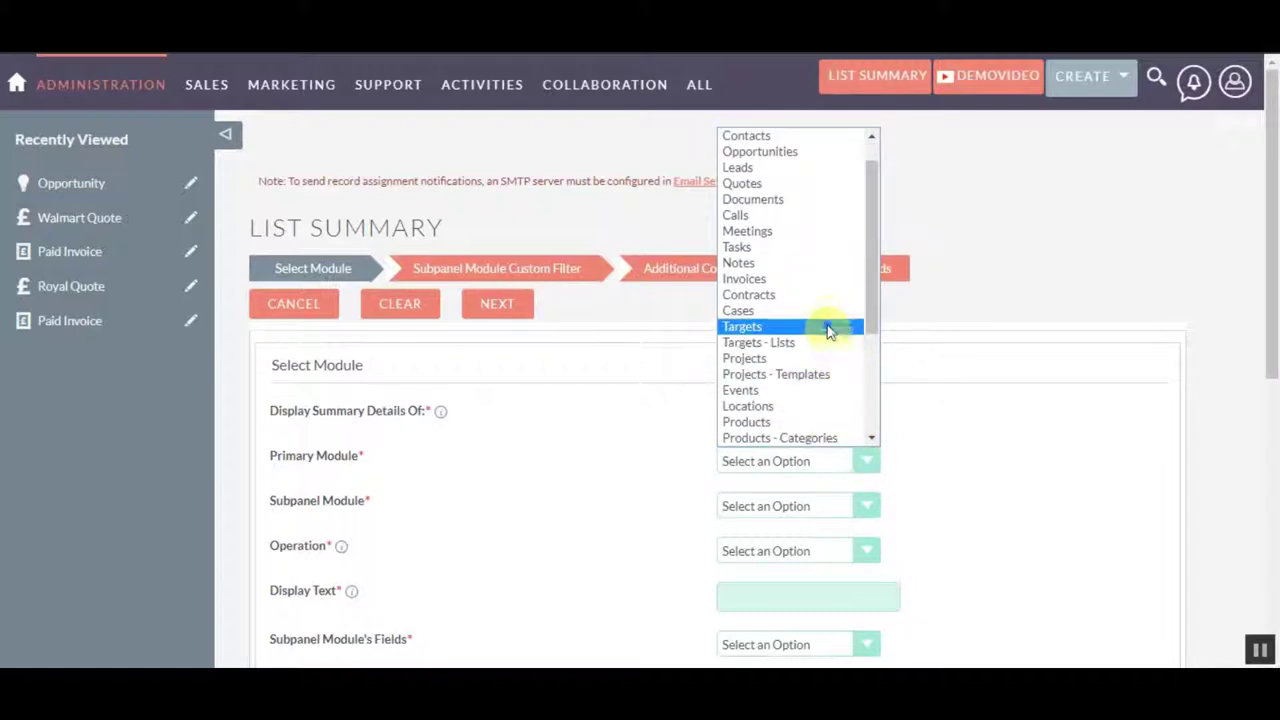
pyautogui.click(790, 192)
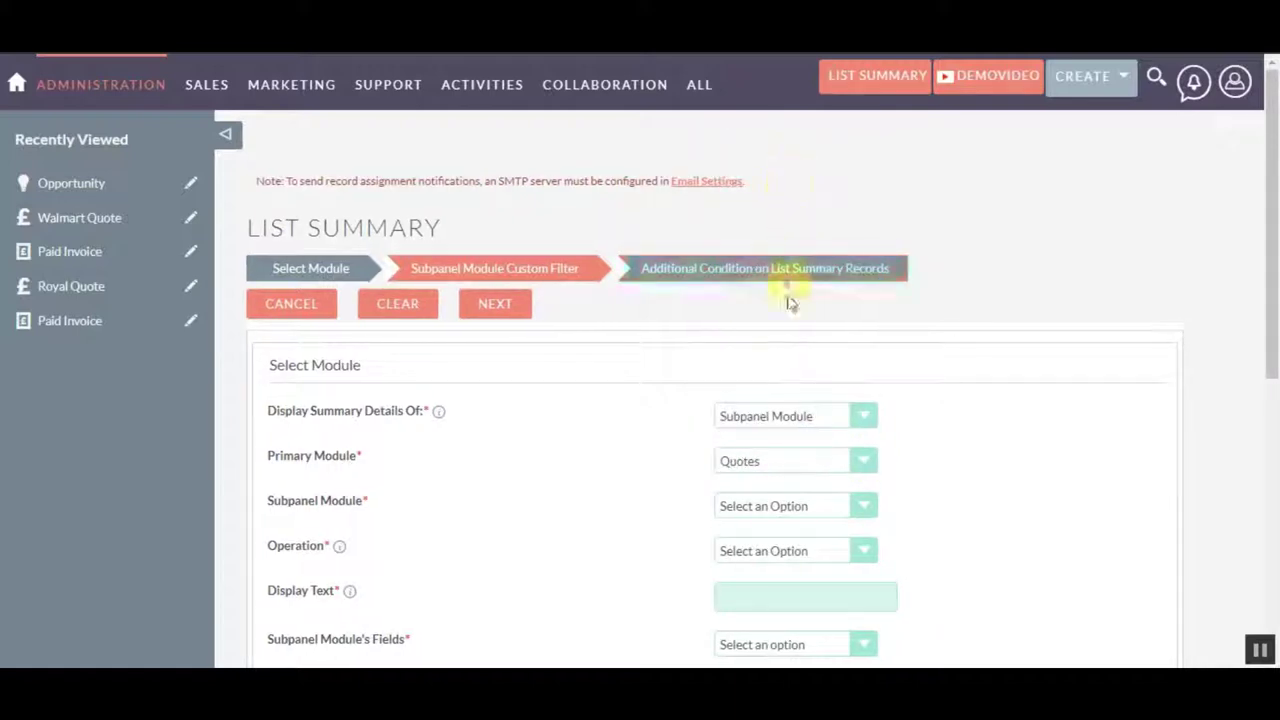
# - Set the subpanel module to Invoices and the operation to Maximum Count
pyautogui.click(864, 505)
pyautogui.click(766, 560)
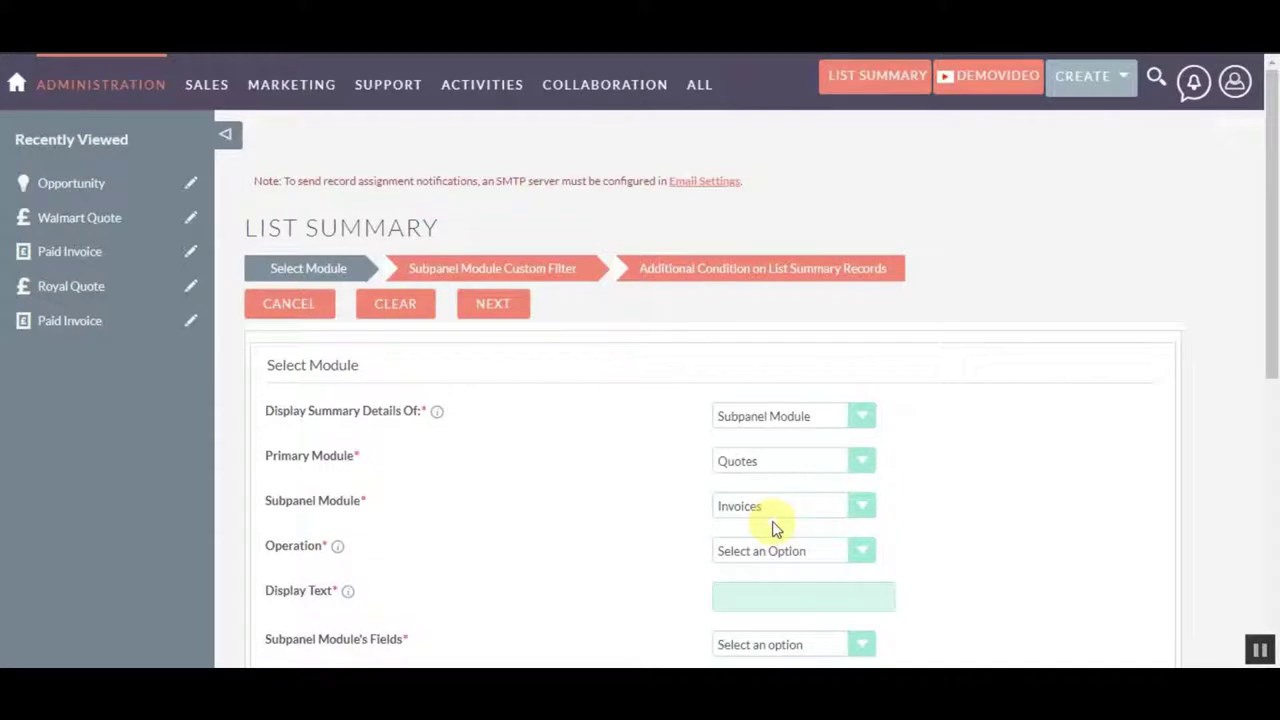
pyautogui.scroll(-1, 772, 510)
pyautogui.click(857, 460)
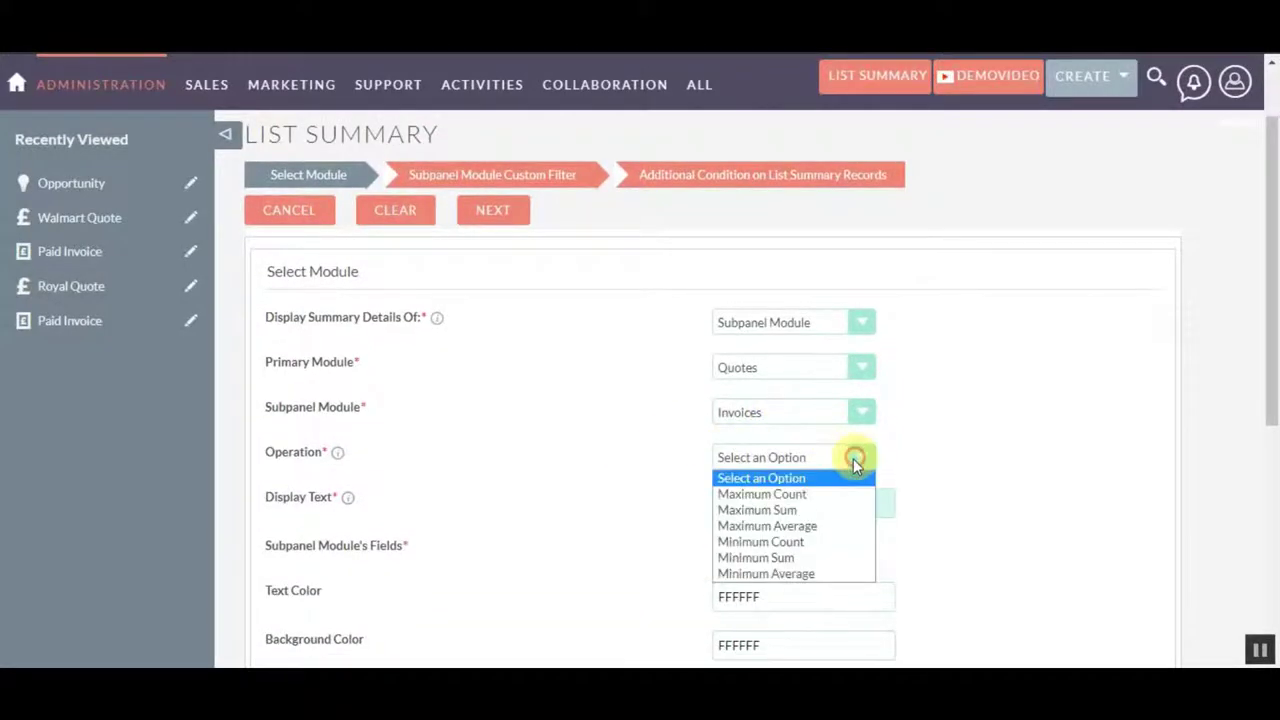
pyautogui.click(790, 496)
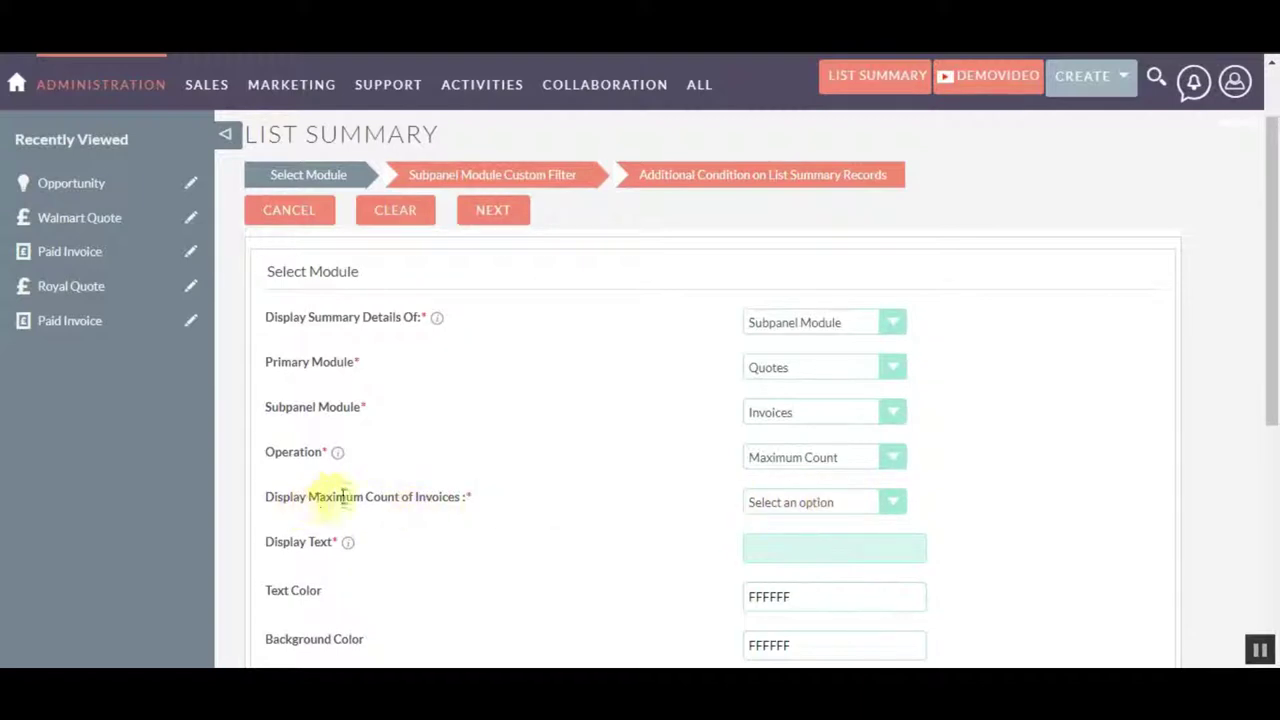
# - Display the maximum count of invoices by Title and set the display text to "Maximum Count"
pyautogui.click(884, 504)
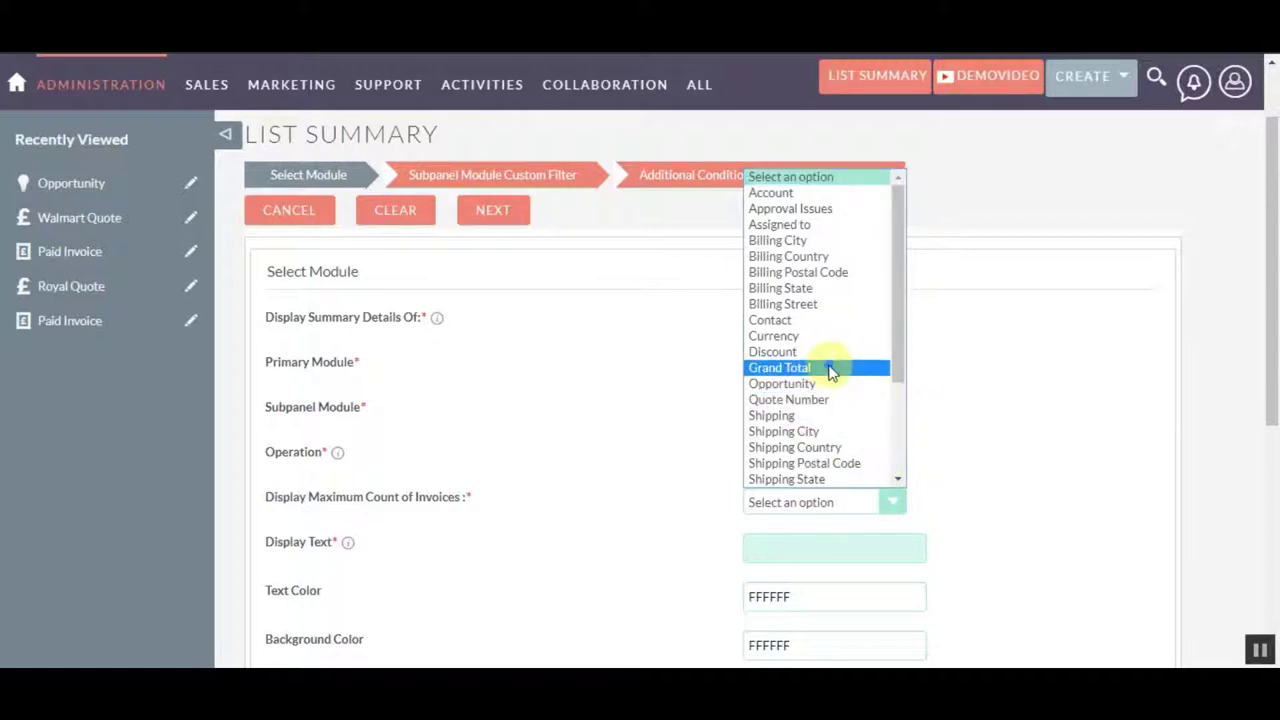
pyautogui.scroll(-3, 829, 368)
pyautogui.click(800, 415)
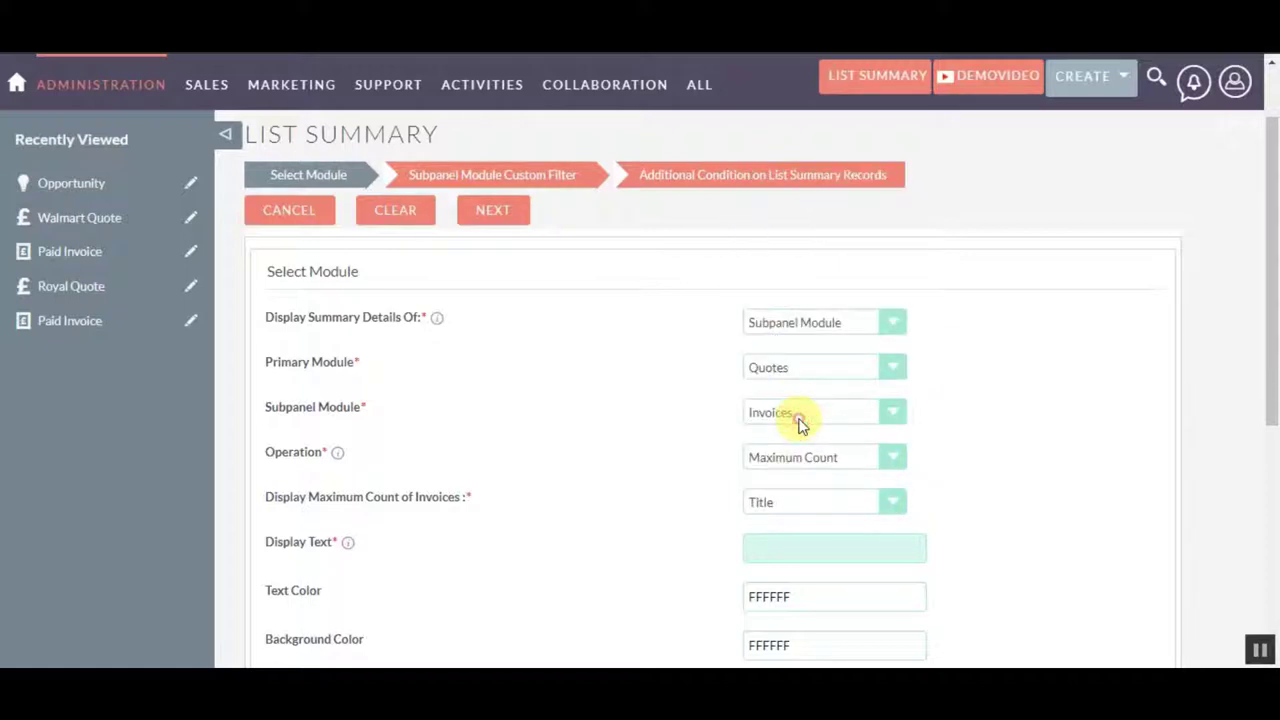
pyautogui.click(773, 559)
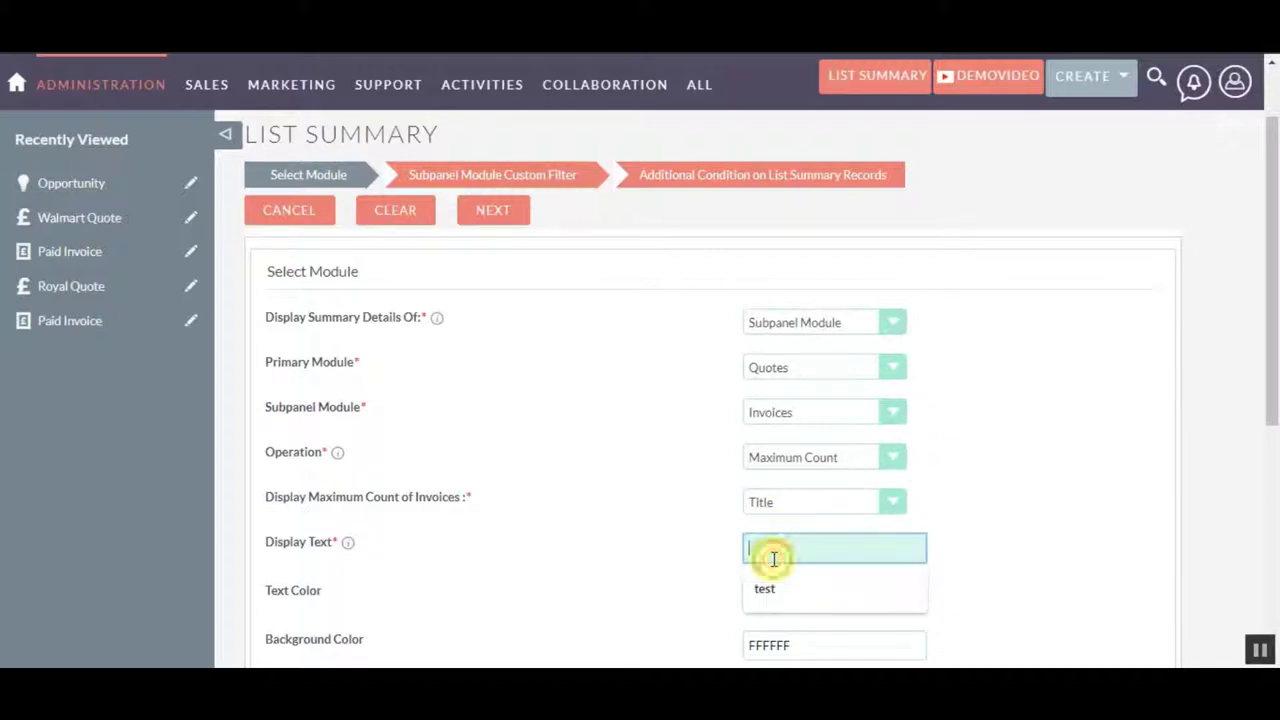
pyautogui.write('Maximum Count')
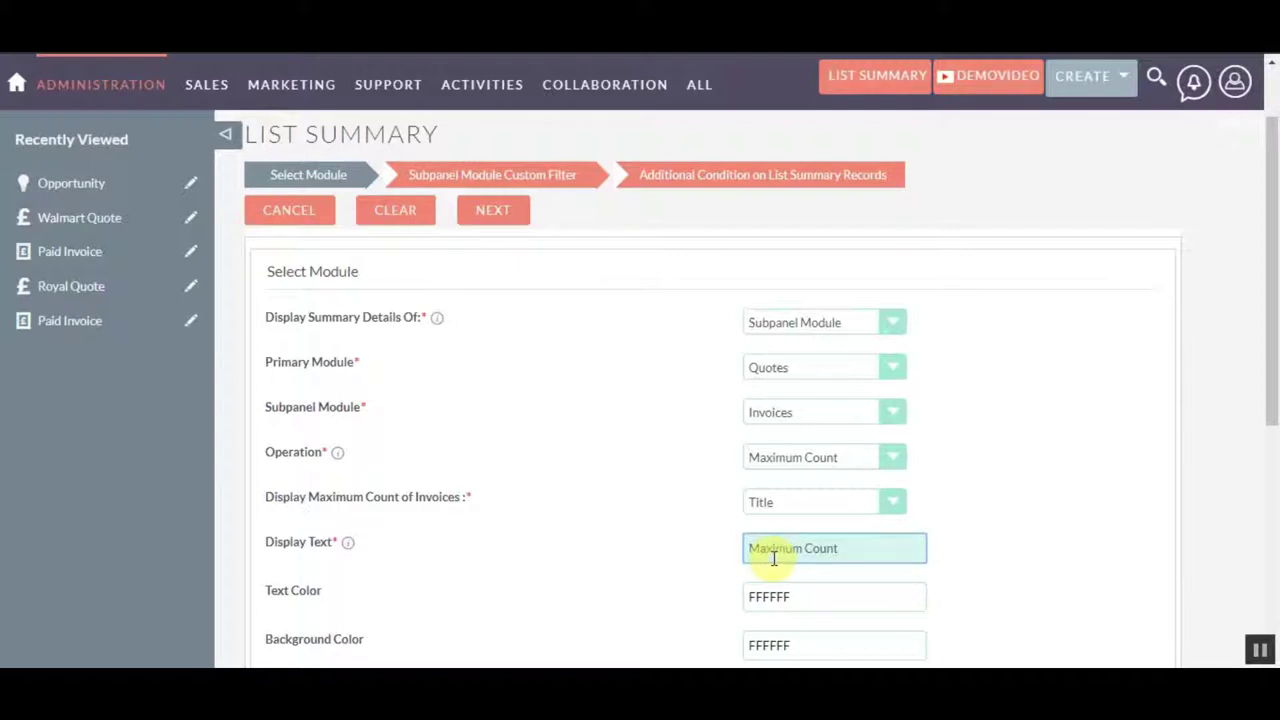
# - Set the summary's text color to orange FF6417 and its background color to light cream FFF1DE
pyautogui.scroll(-2, 785, 530)
pyautogui.click(794, 504)
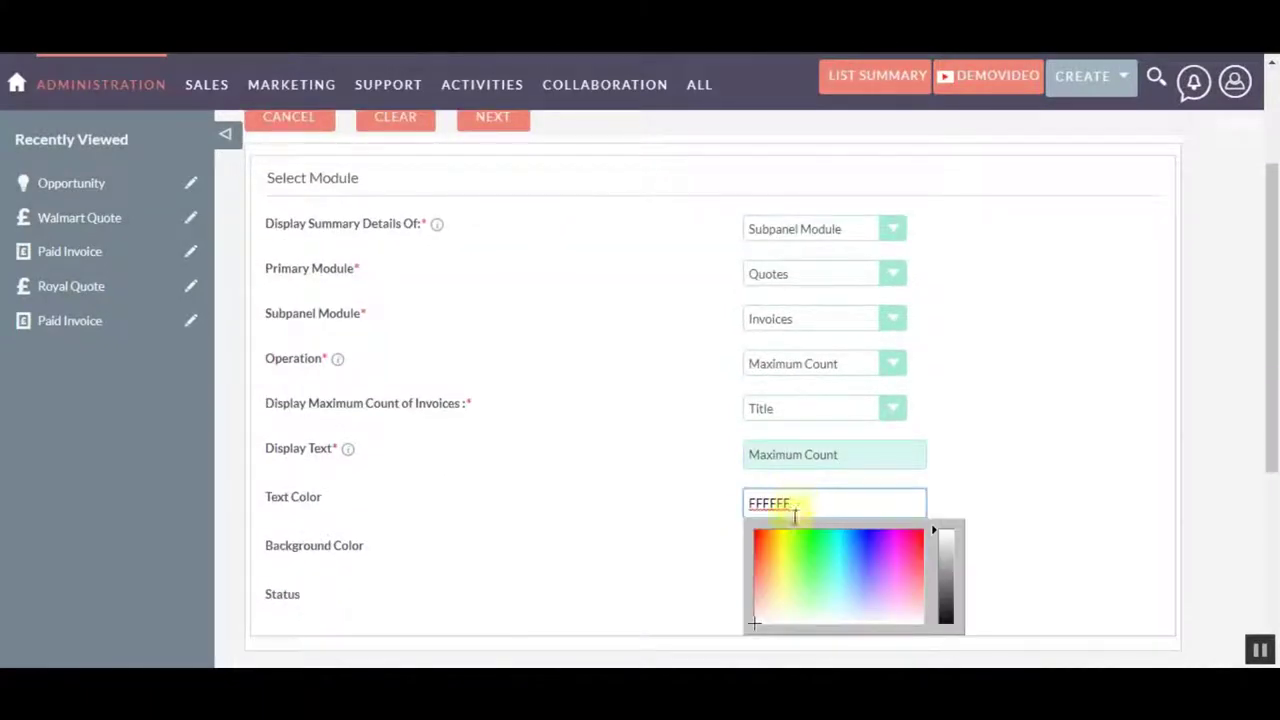
pyautogui.click(763, 538)
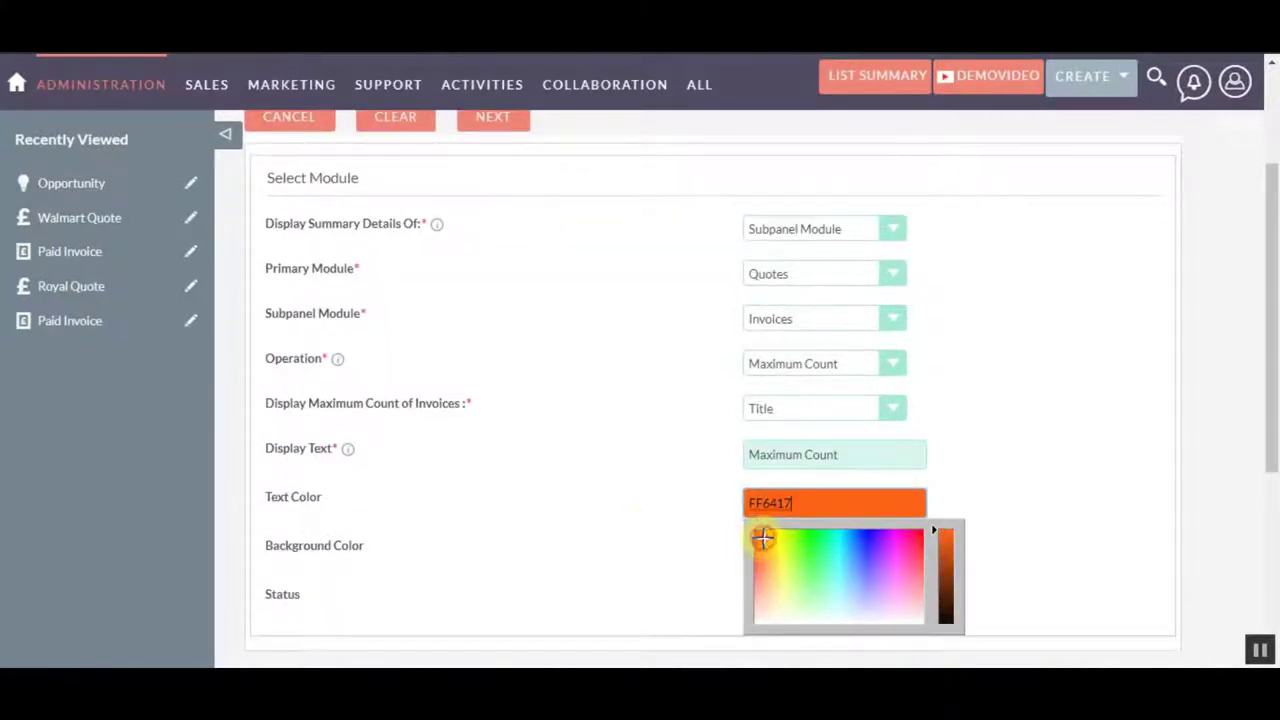
pyautogui.click(645, 531)
pyautogui.click(810, 555)
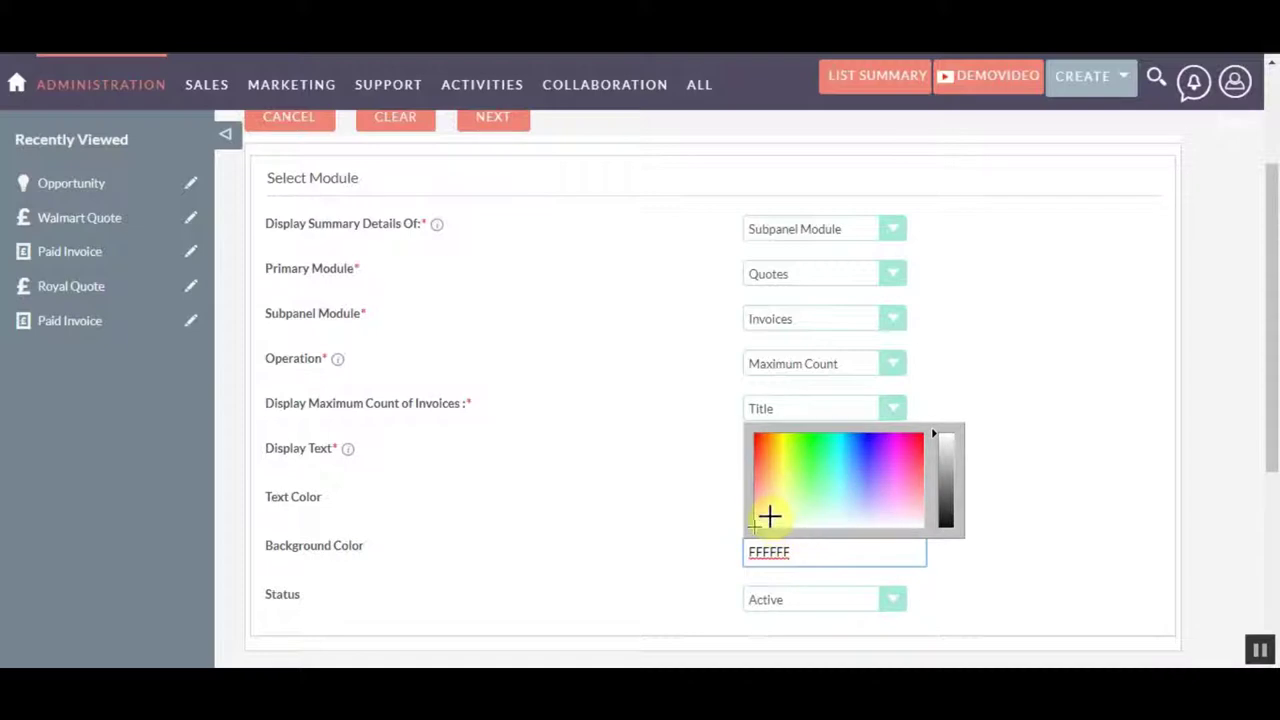
pyautogui.click(768, 517)
pyautogui.click(694, 523)
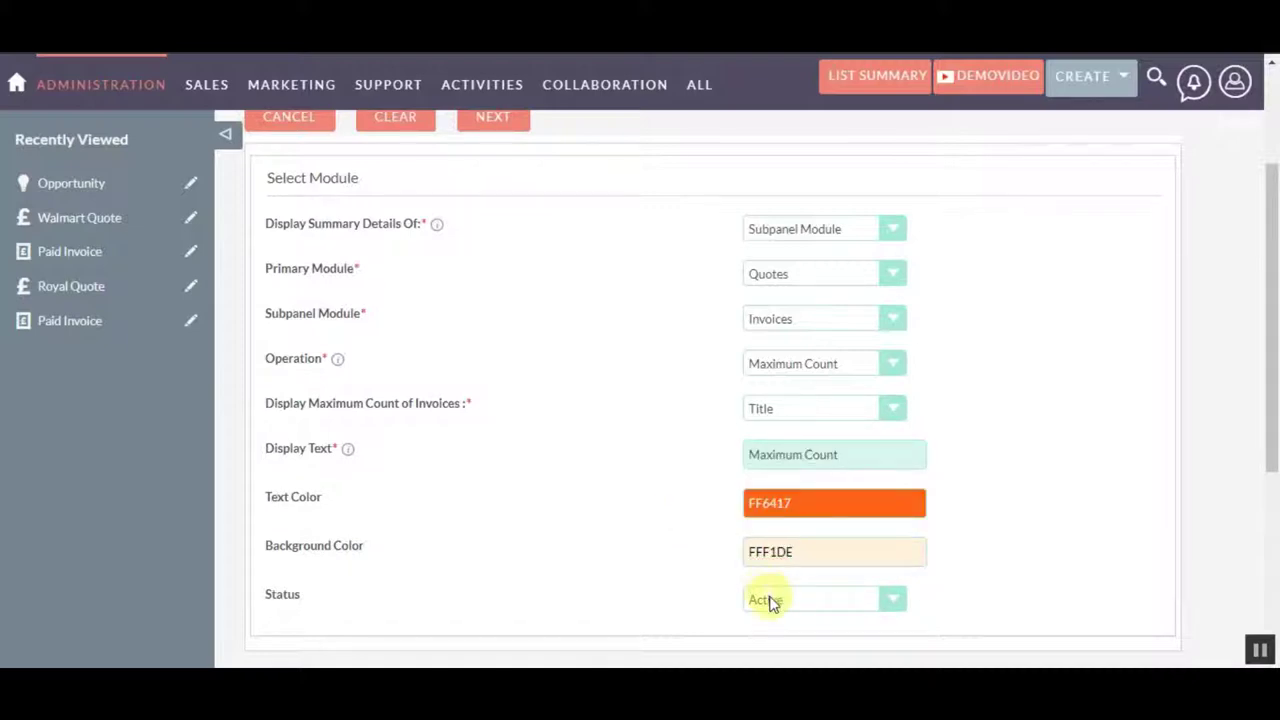
# - Proceed to the additional conditions on list summary records without adding a subpanel module custom filter
pyautogui.scroll(1, 660, 490)
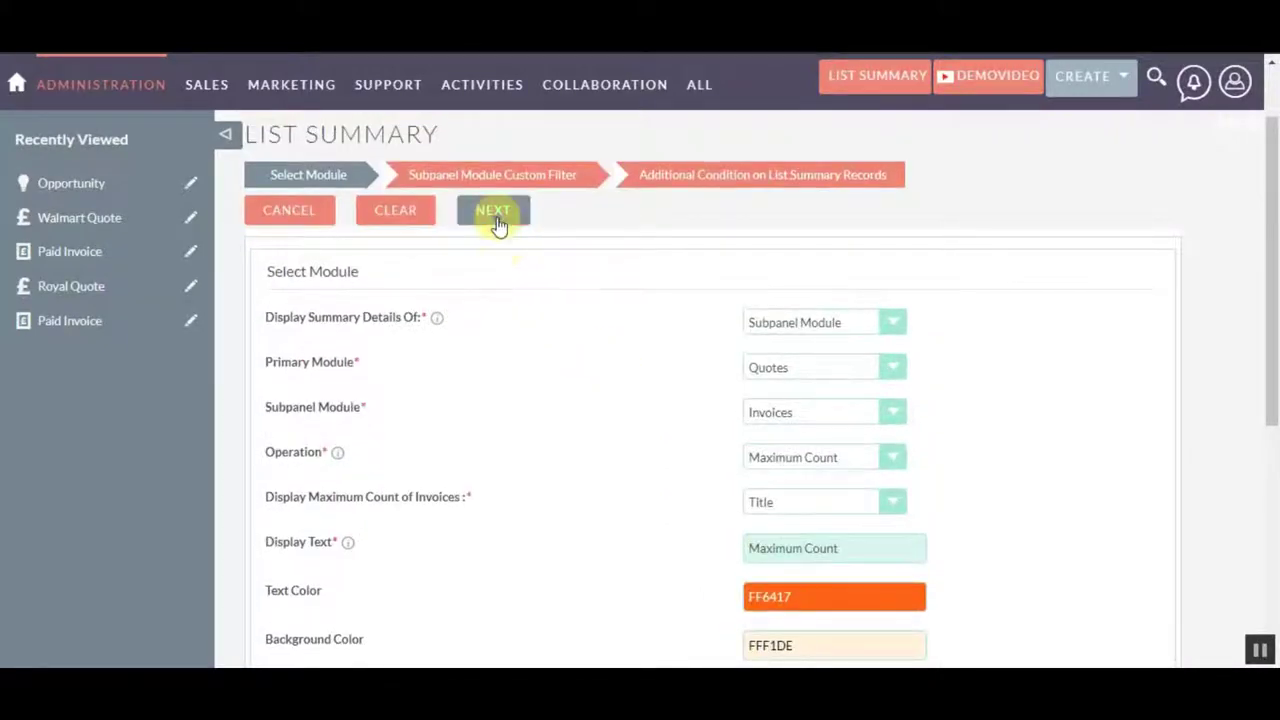
pyautogui.click(494, 212)
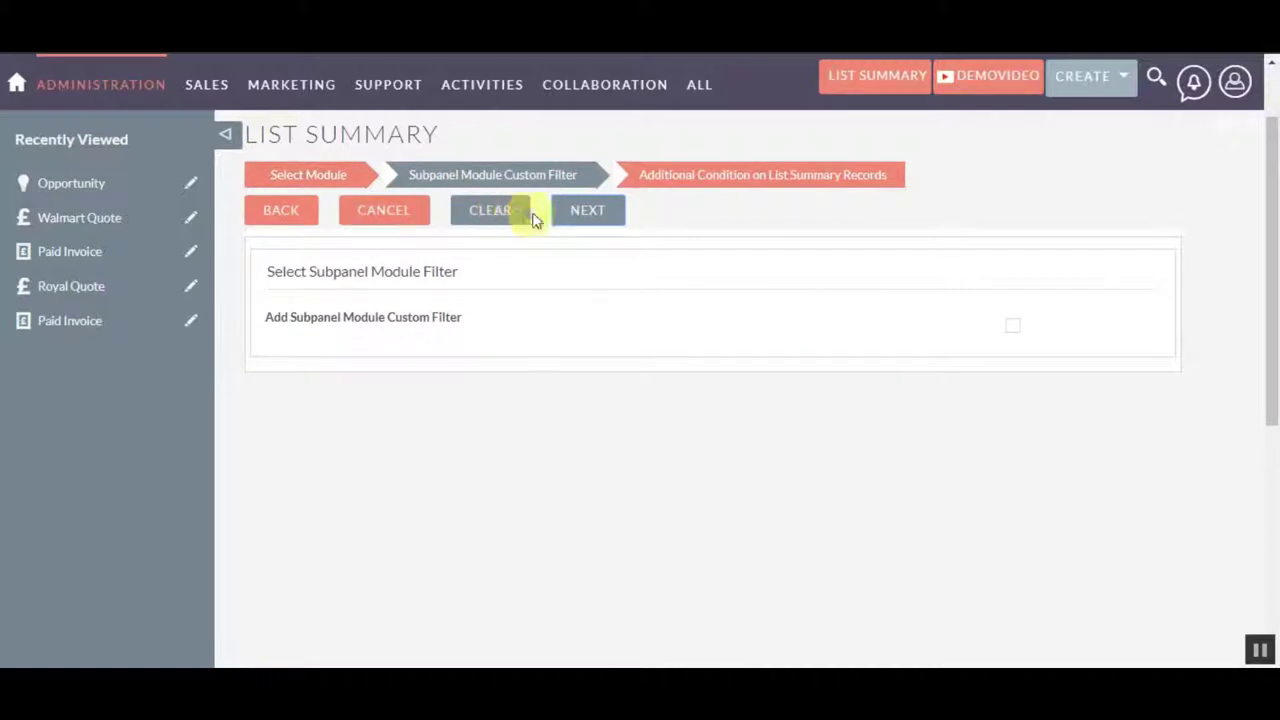
pyautogui.click(586, 211)
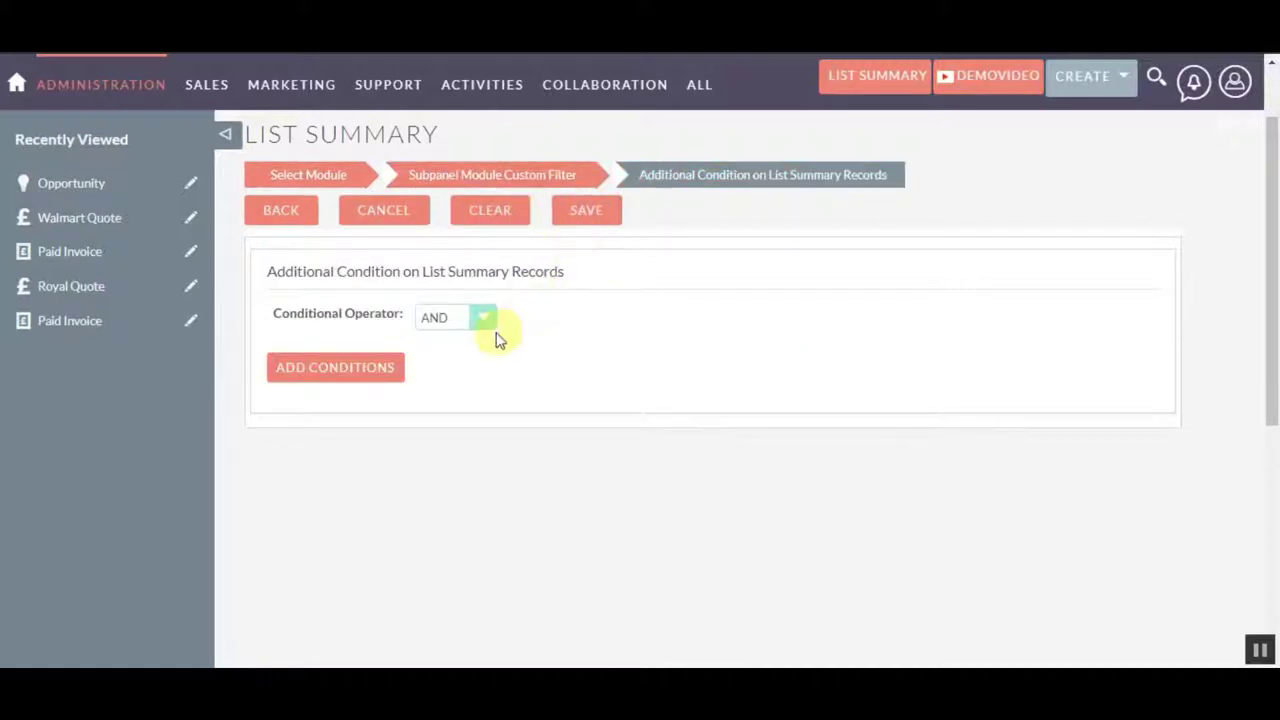
# - Add a condition that the Invoices Title is Equal To the value "Paid Invoice", and save the list summary
pyautogui.click(378, 365)
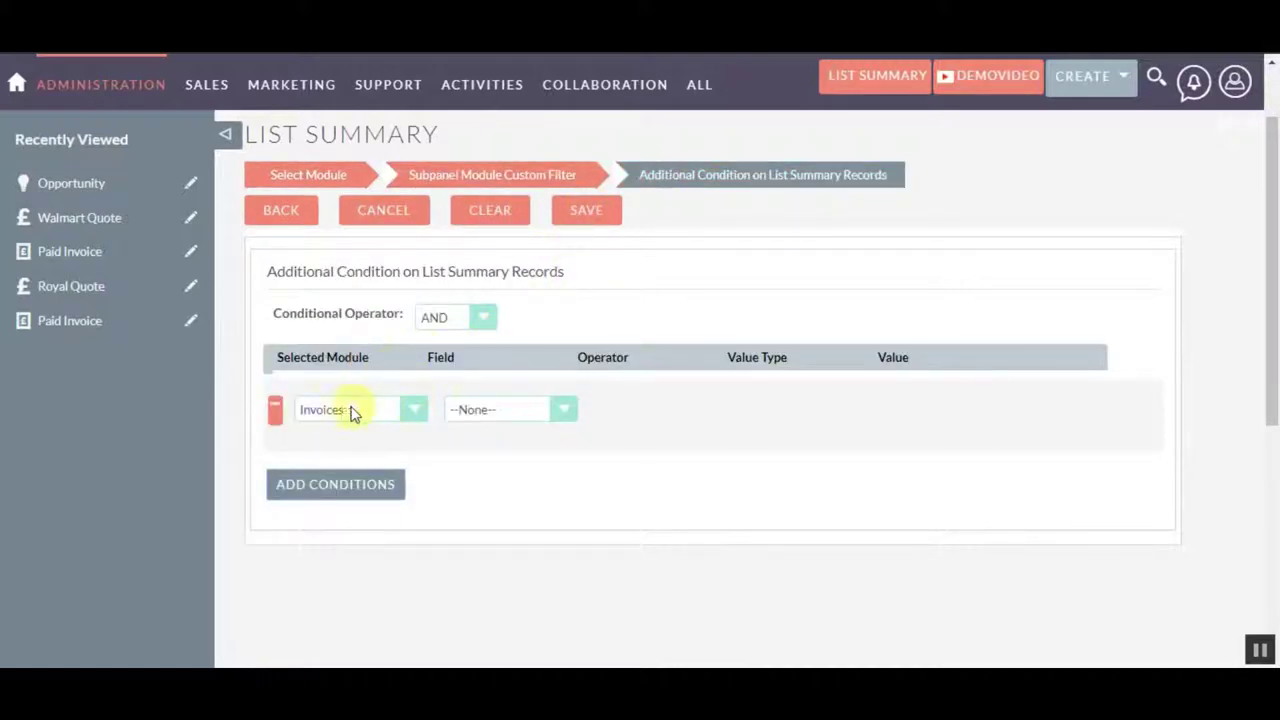
pyautogui.click(560, 418)
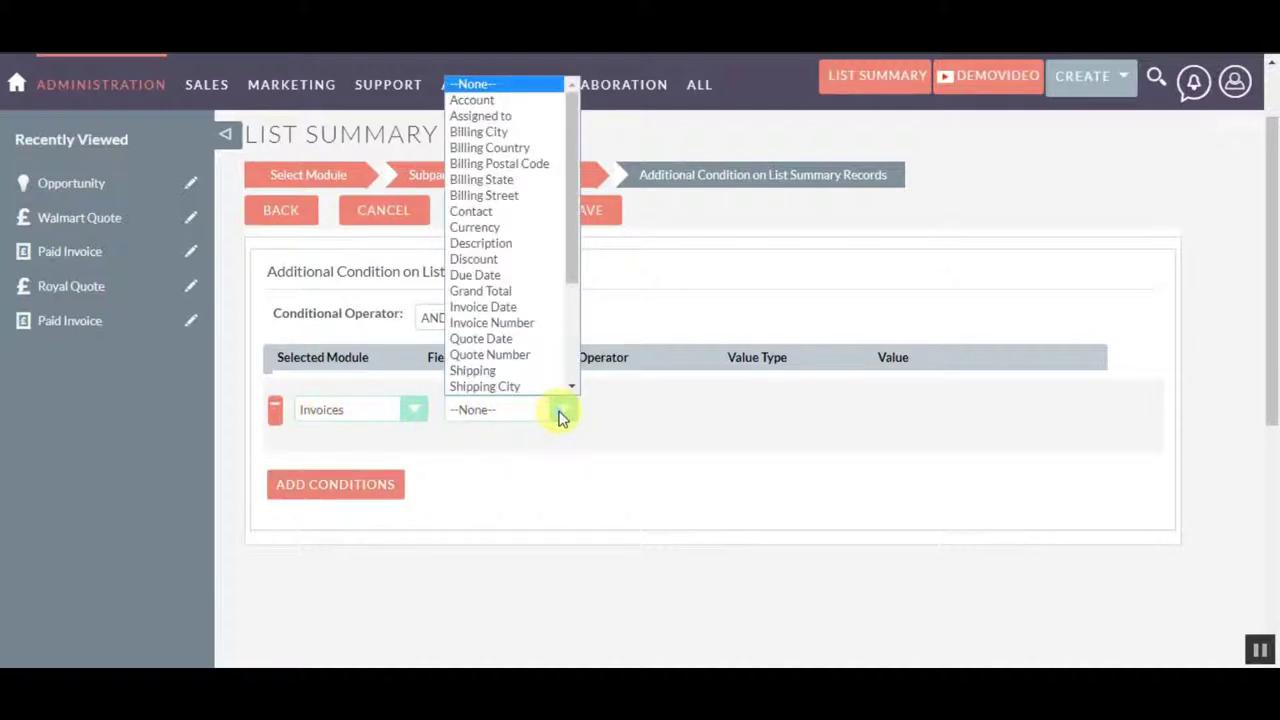
pyautogui.scroll(-3, 557, 370)
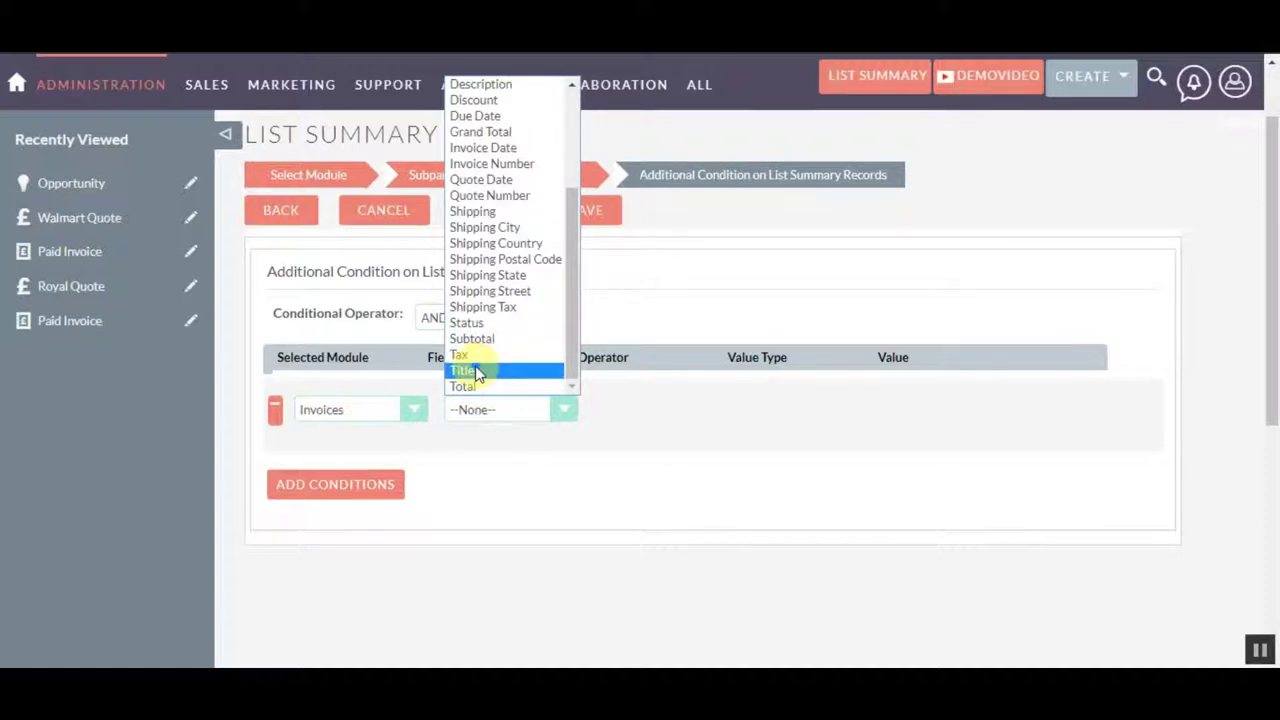
pyautogui.click(476, 372)
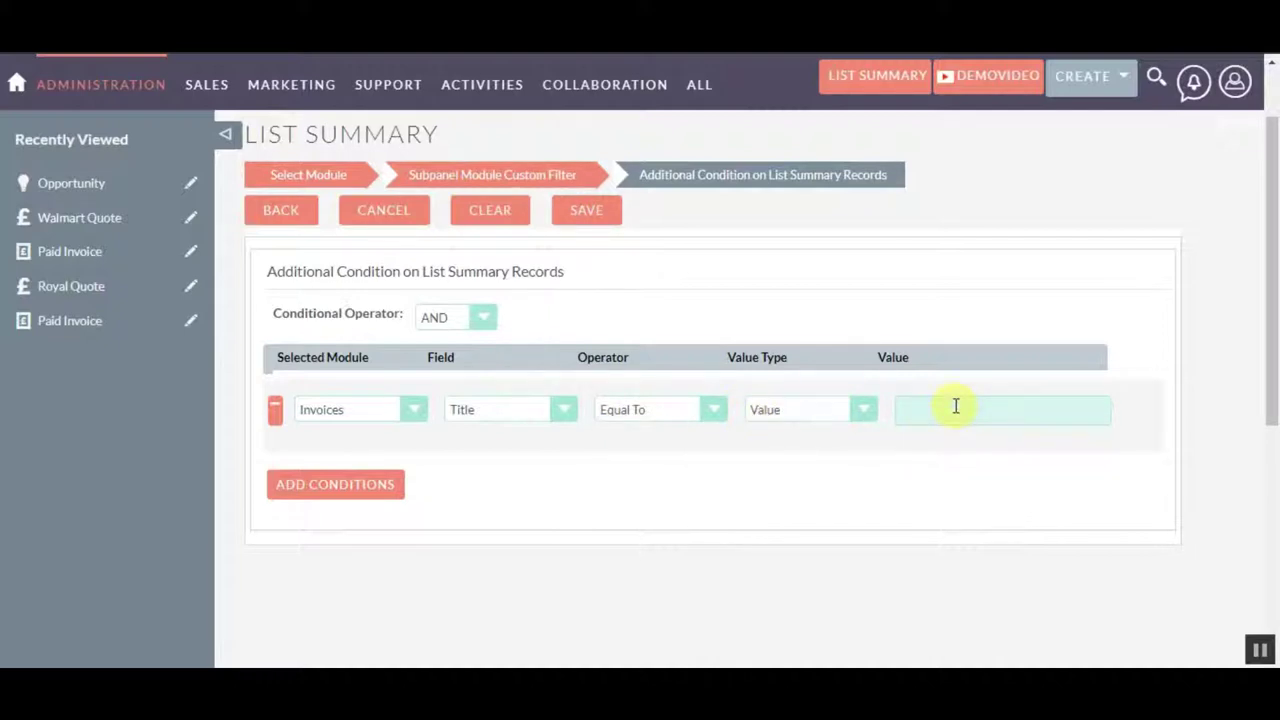
pyautogui.click(955, 406)
pyautogui.write('Paid Invoice')
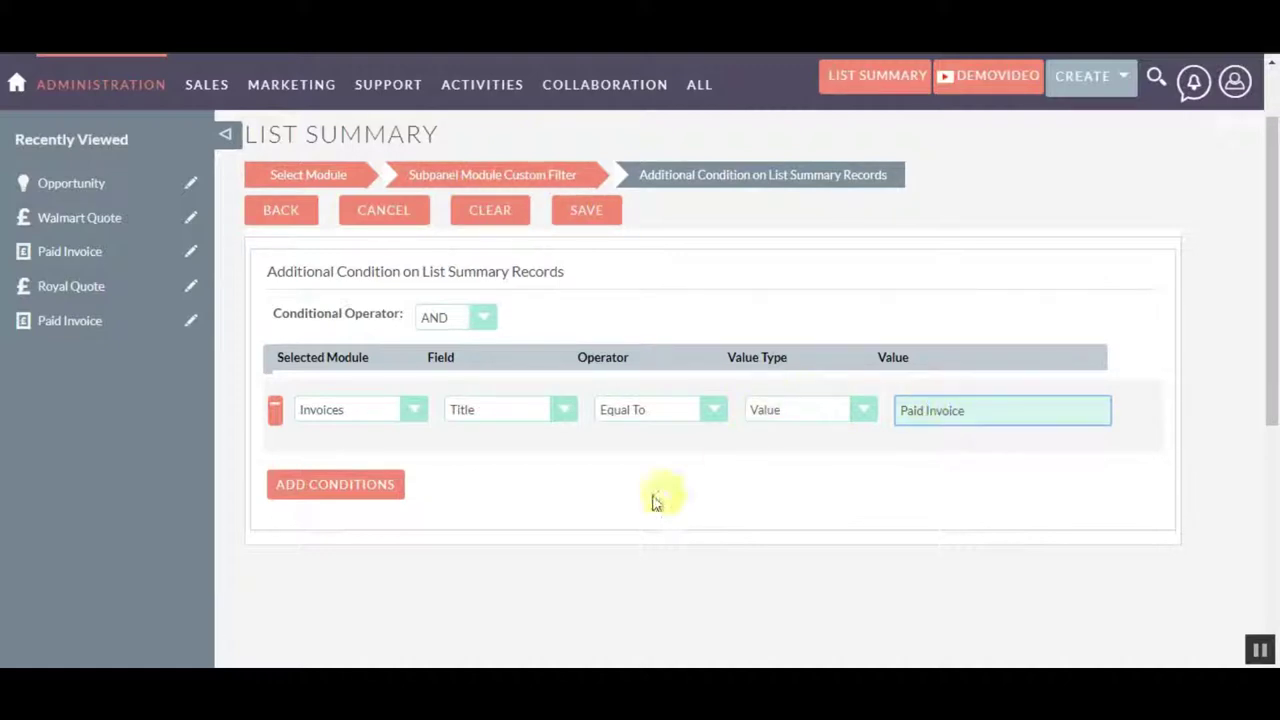
pyautogui.click(590, 222)
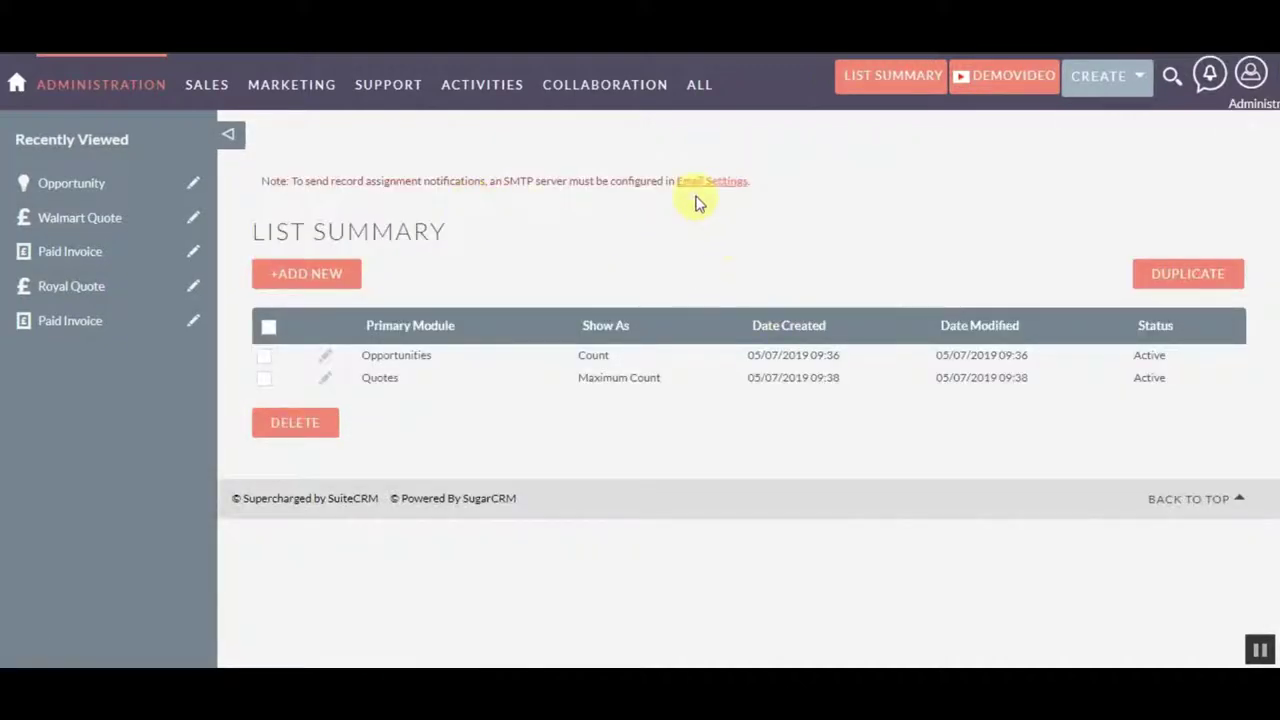
# - Open the Quotes module in a new browser tab and check its Maximum Count summary
pyautogui.moveTo(700, 90)
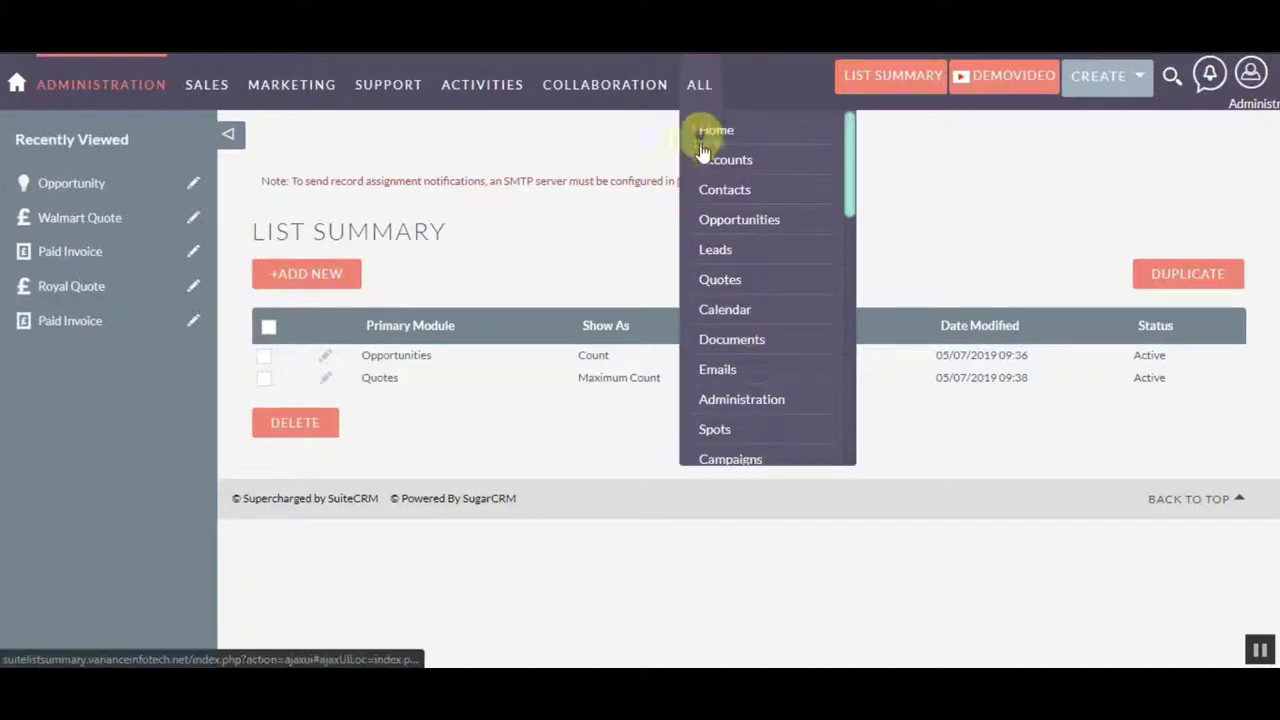
pyautogui.rightClick(721, 275)
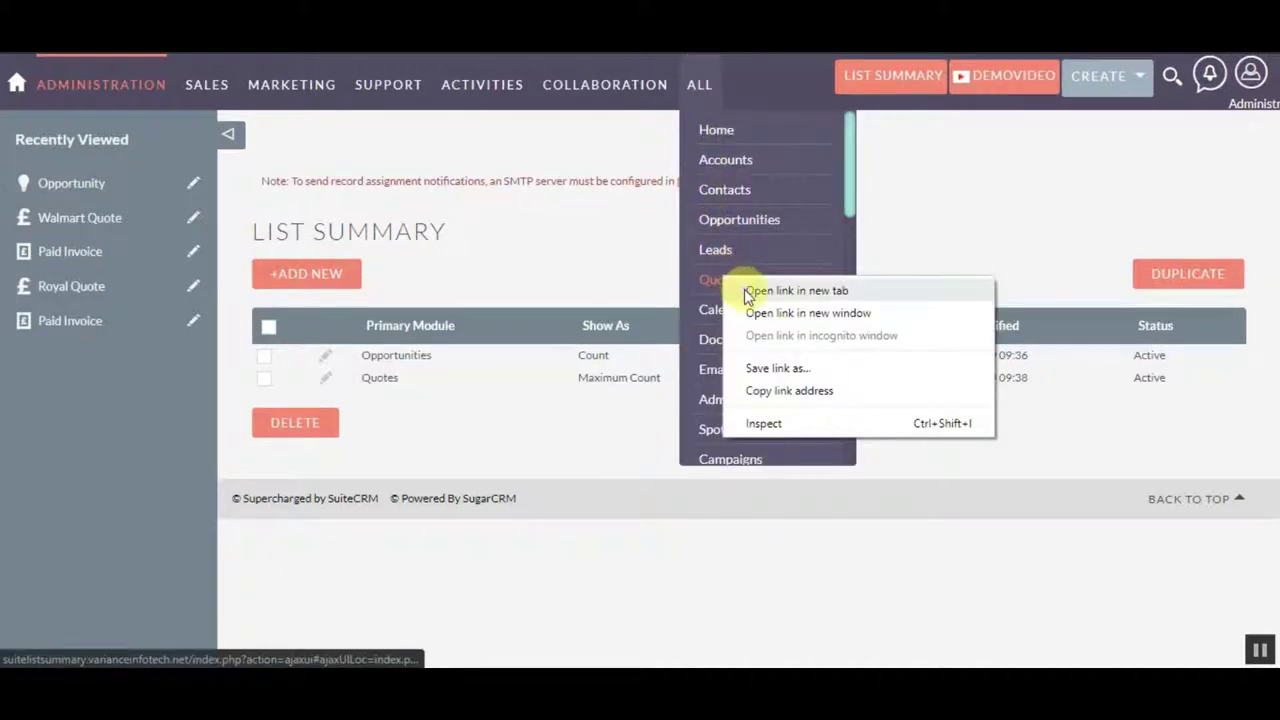
pyautogui.click(744, 289)
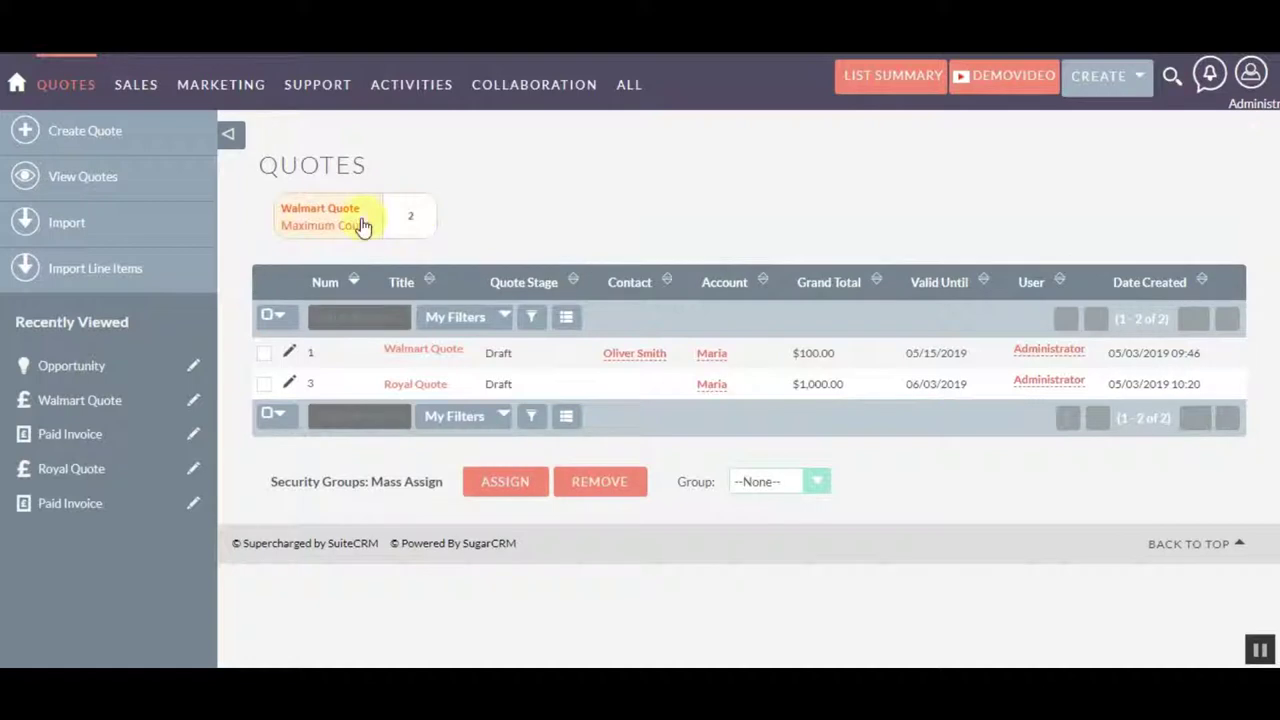
# - Open Walmart Quote, examine the titles in its Invoices subpanel, and return to the Quotes list
pyautogui.click(418, 349)
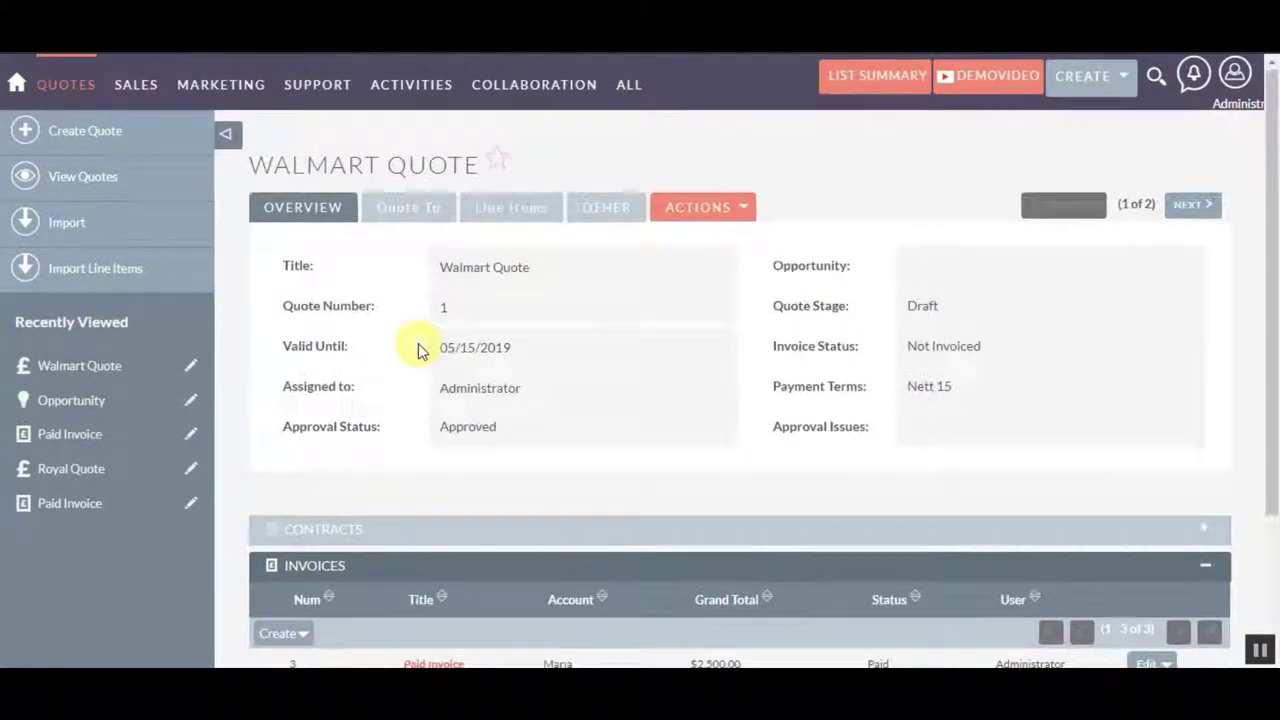
pyautogui.scroll(-1, 410, 320)
pyautogui.scroll(-1, 406, 297)
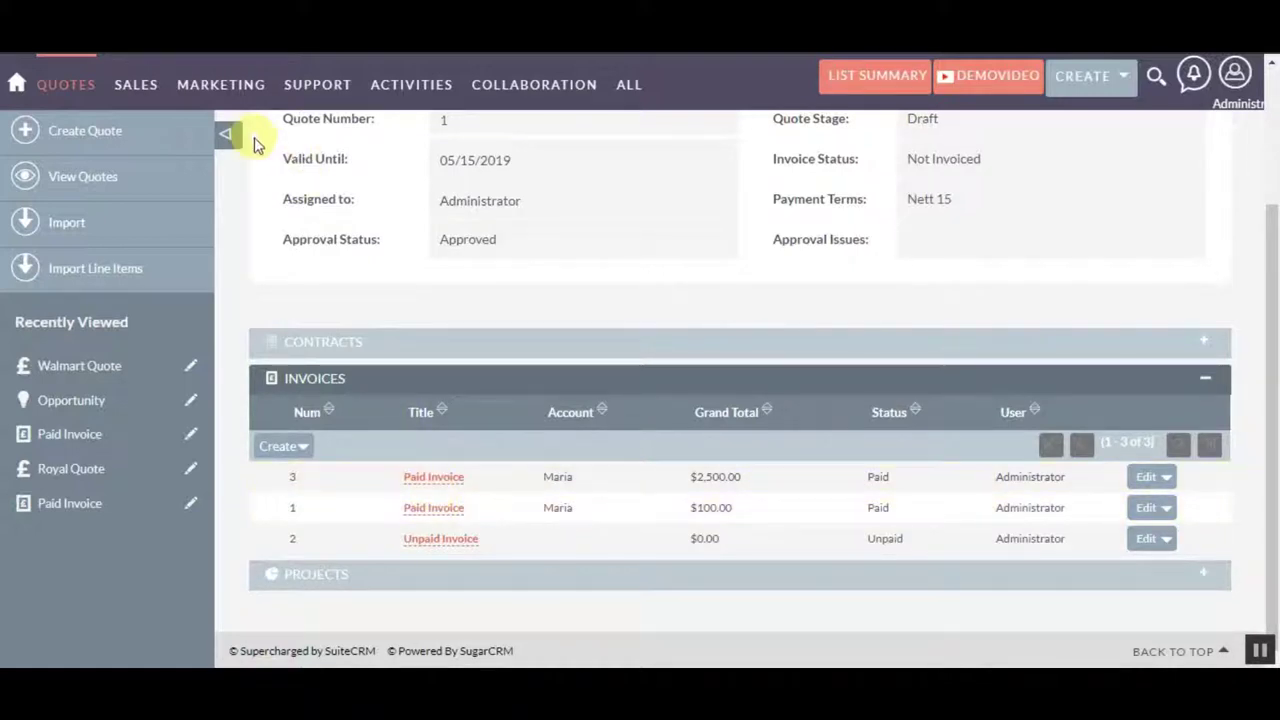
pyautogui.click(66, 82)
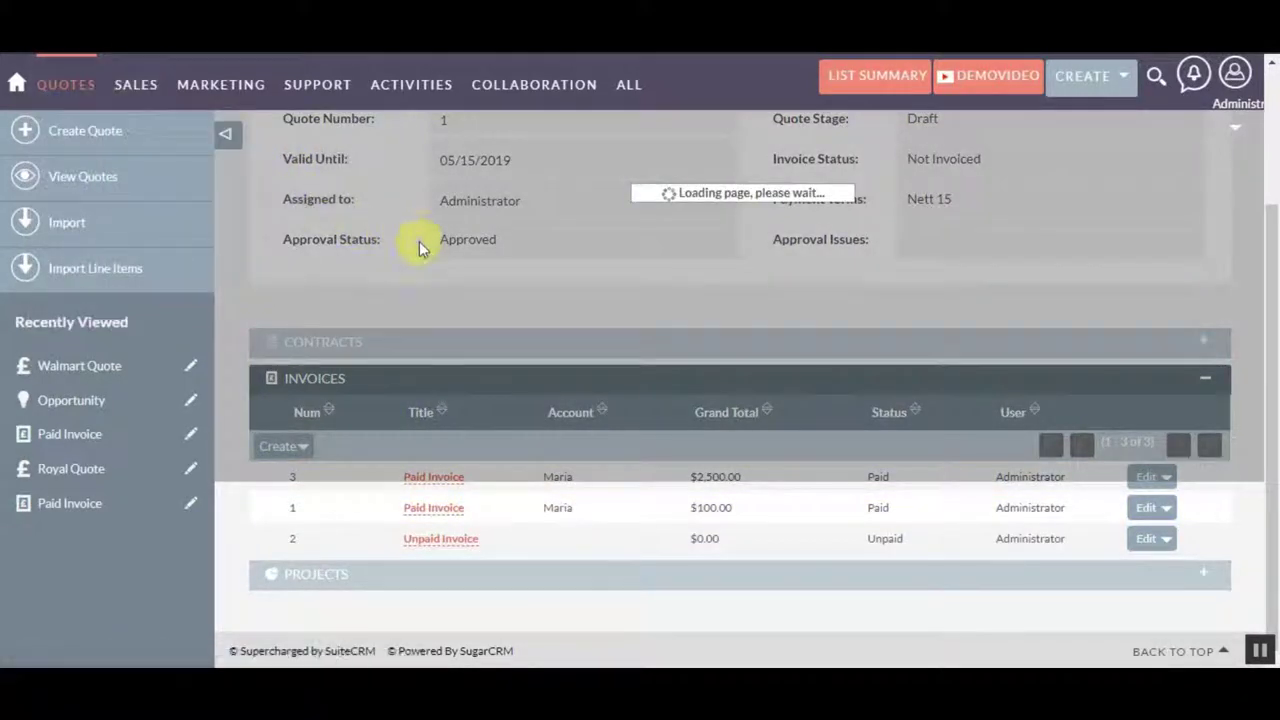